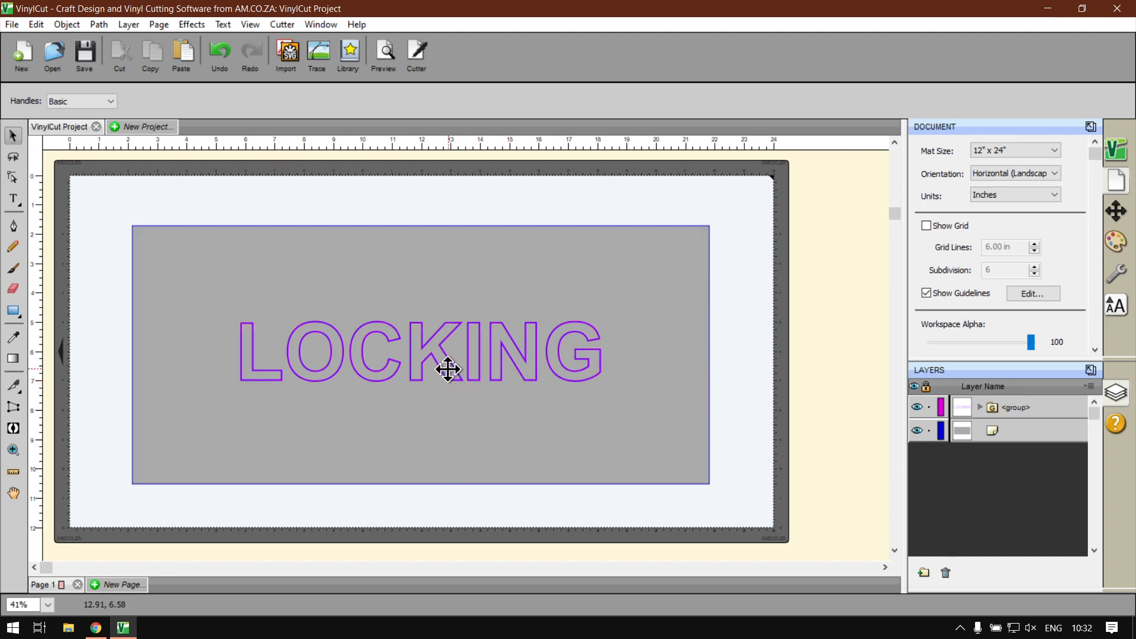
# Try to move the artwork over the grey background upward, and undo the shift of the grey rectangle.
pyautogui.moveTo(449, 368); pyautogui.dragTo(461, 314)
pyautogui.hotkey('ctrl', 'z')
pyautogui.hotkey('ctrl', 'z')
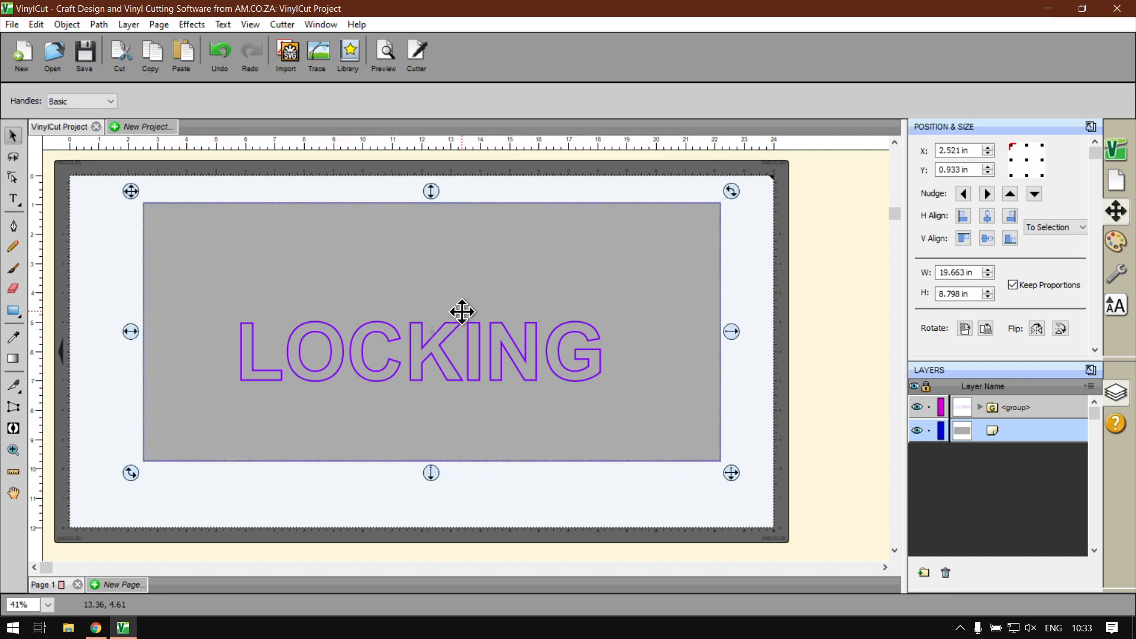
pyautogui.hotkey('ctrl', 'z')
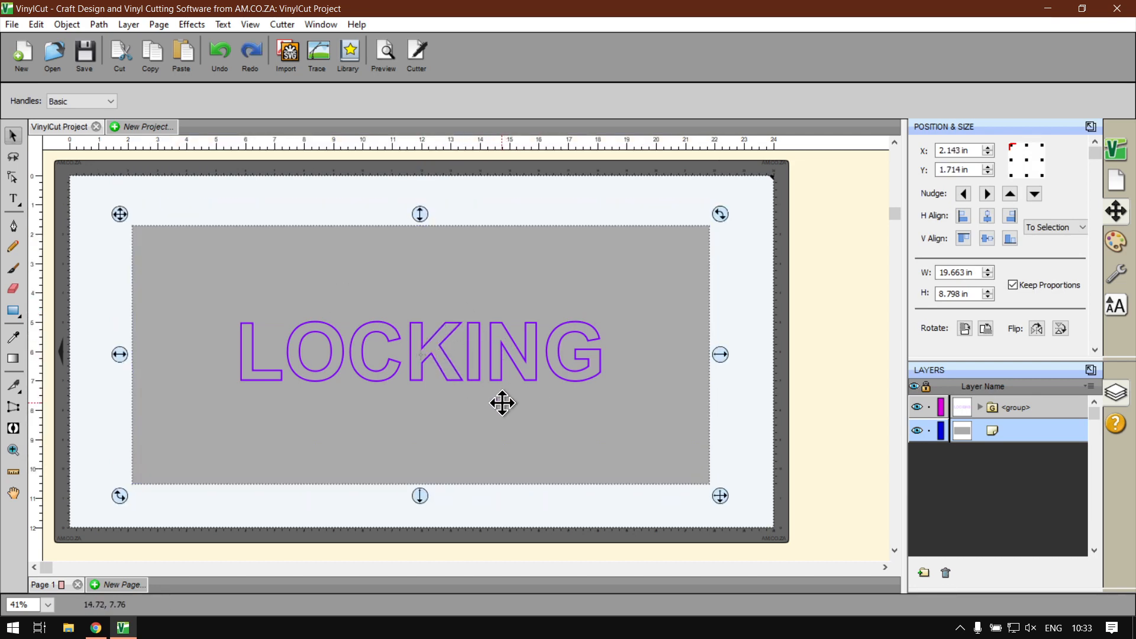
# Select the LOCKING lettering with a marquee and try to move it up within the grey rectangle, undoing each move.
pyautogui.moveTo(646, 507); pyautogui.dragTo(232, 281)
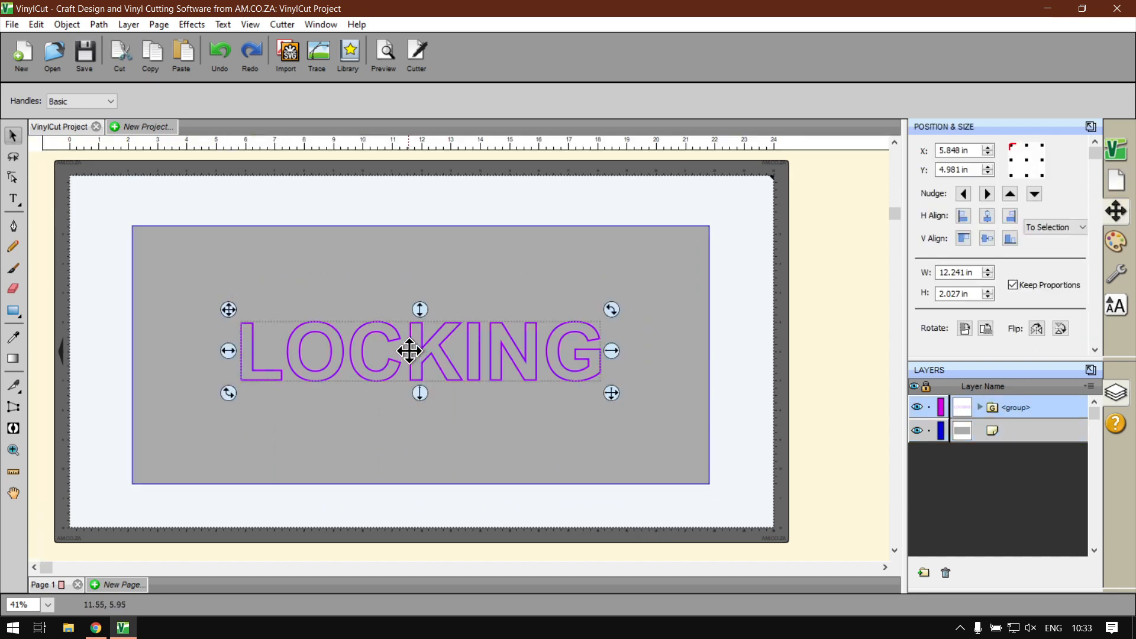
pyautogui.moveTo(400, 347); pyautogui.dragTo(403, 310)
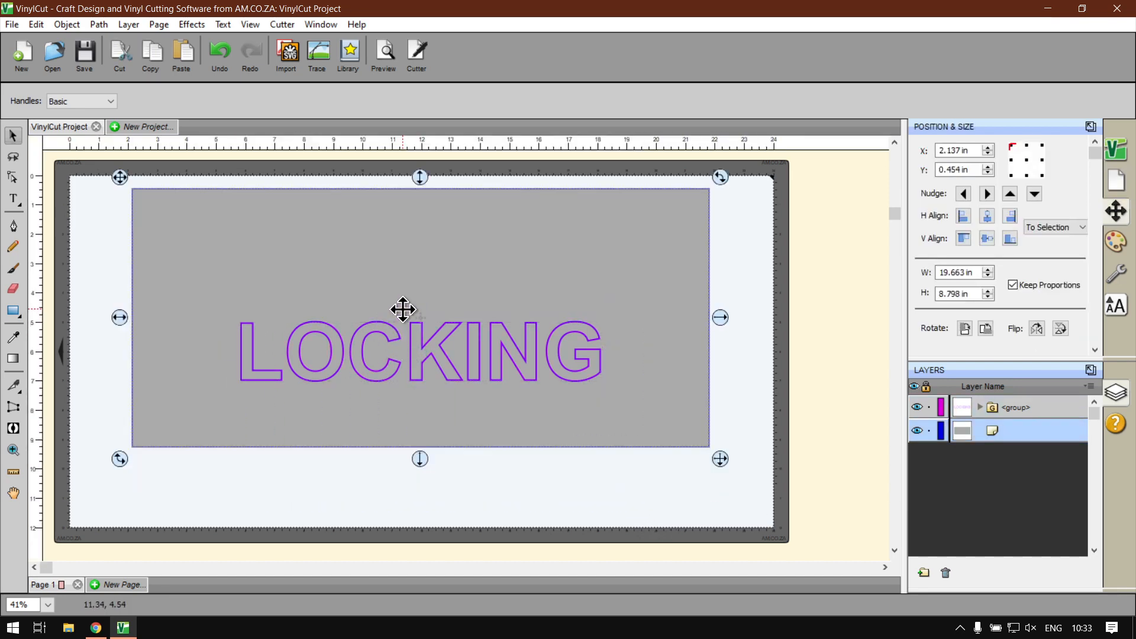
pyautogui.hotkey('ctrl', 'z')
pyautogui.moveTo(632, 506); pyautogui.dragTo(227, 267)
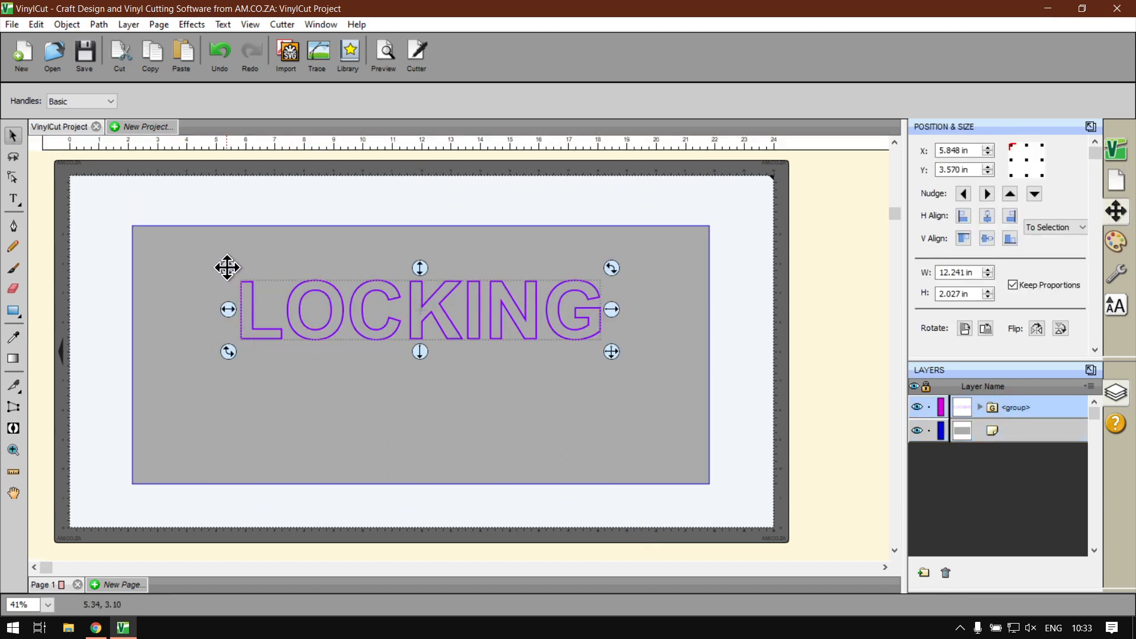
pyautogui.hotkey('ctrl', 'z')
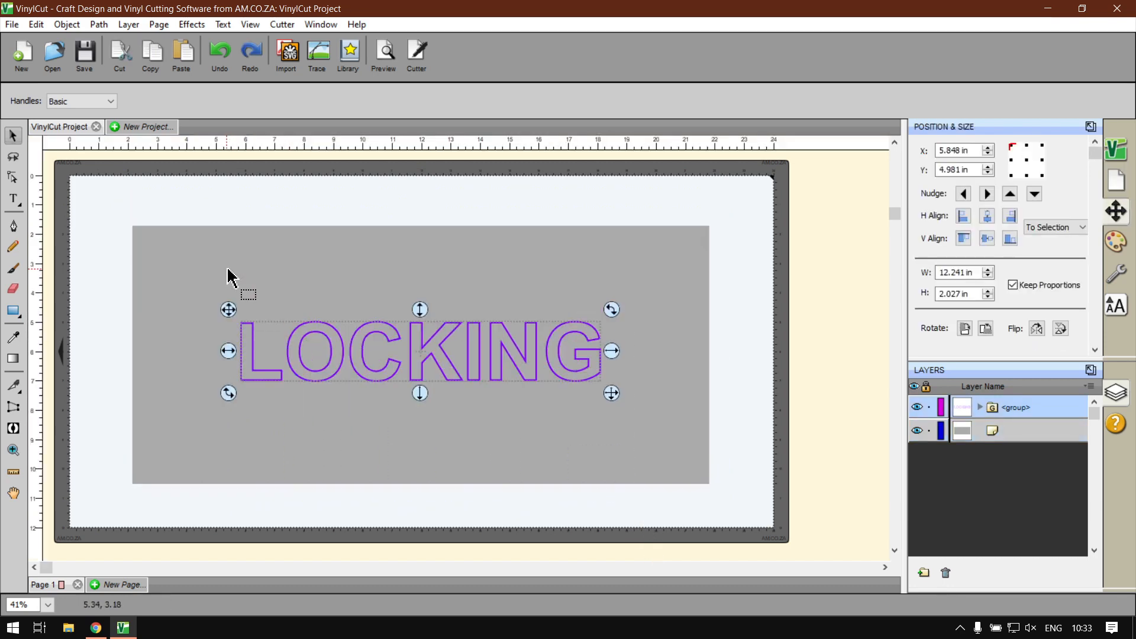
# Test selecting the grey rectangle on its own and the LOCKING group with a marquee, clearing each selection.
pyautogui.click(535, 512)
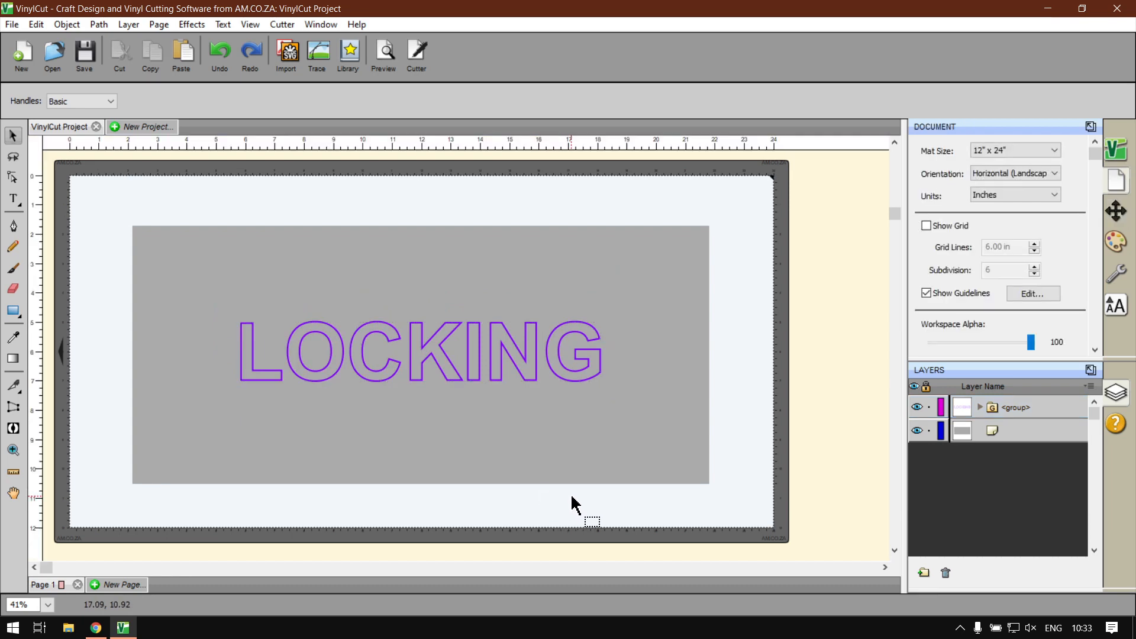
pyautogui.click(573, 443)
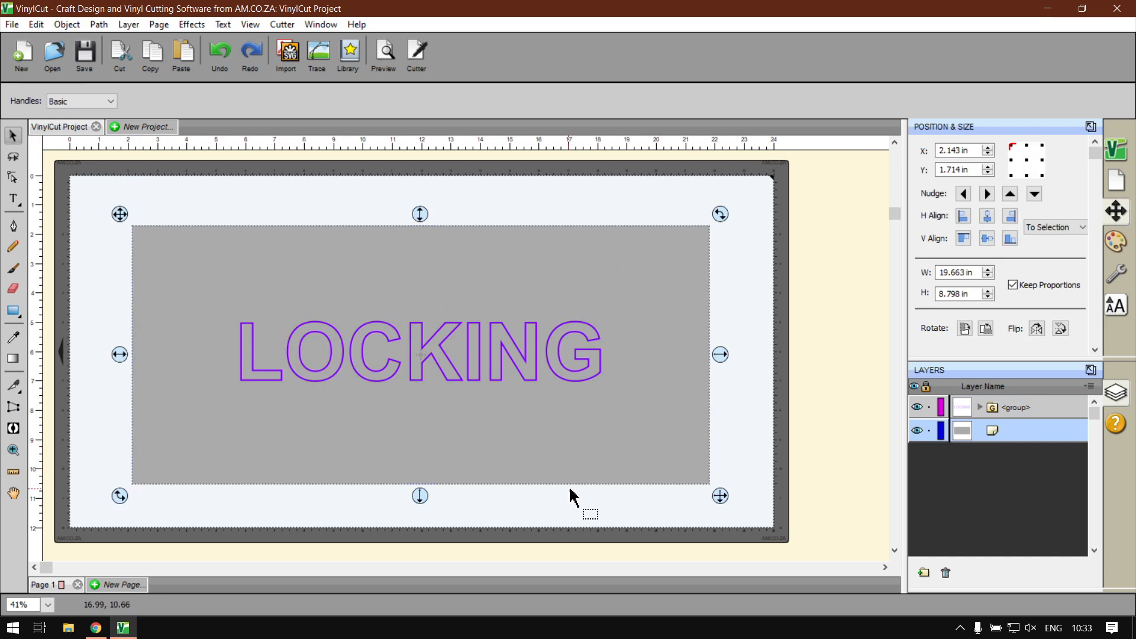
pyautogui.click(562, 507)
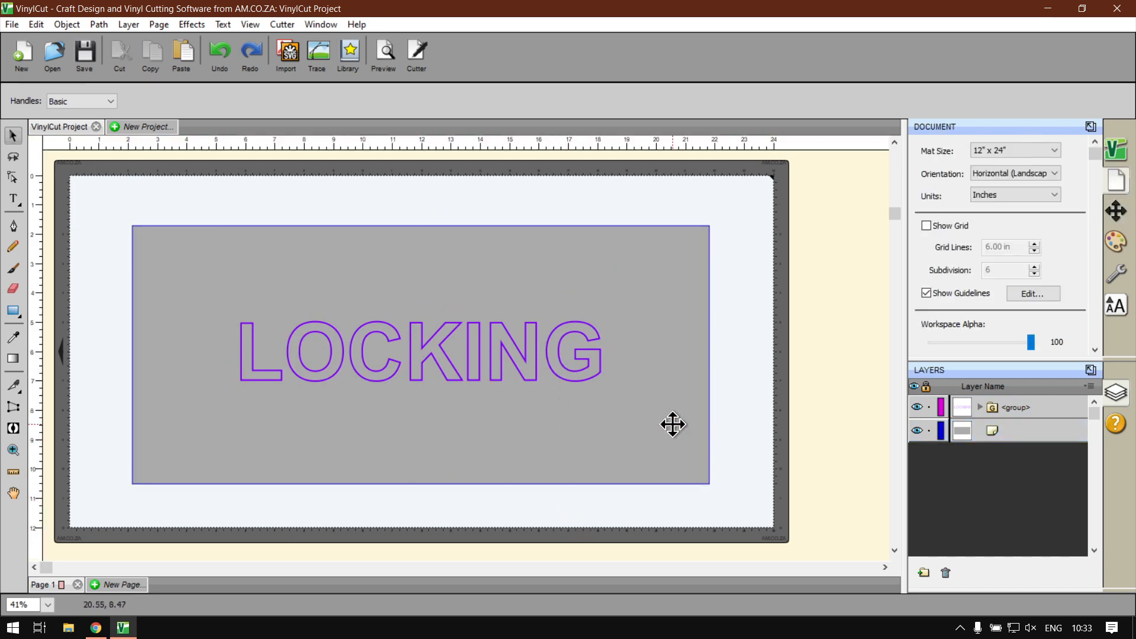
pyautogui.moveTo(666, 506); pyautogui.dragTo(233, 307)
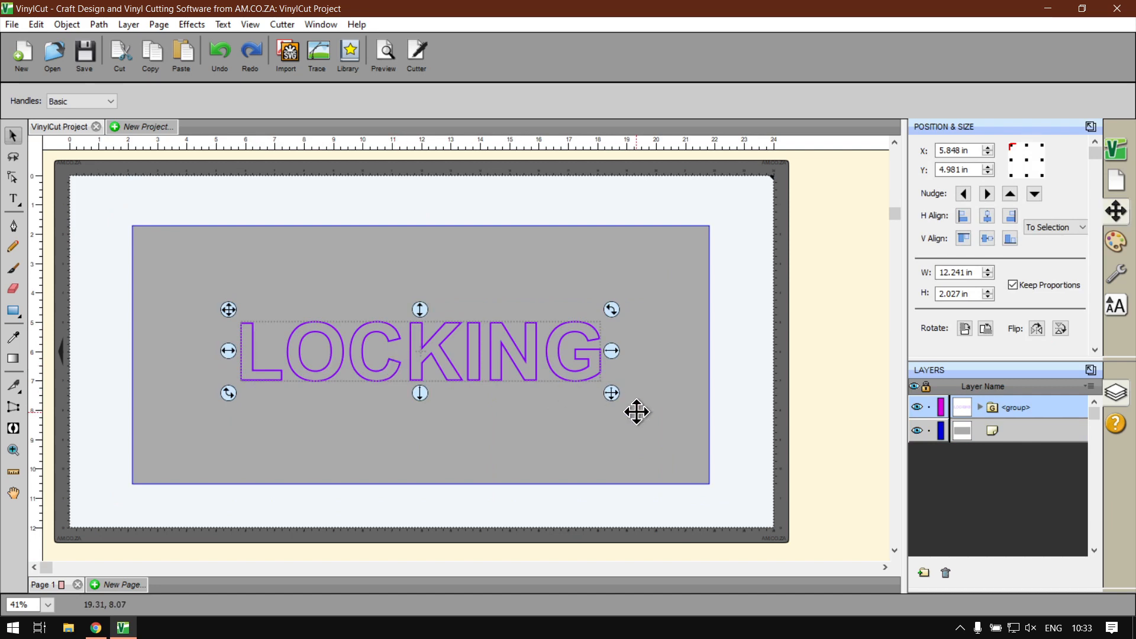
pyautogui.click(594, 506)
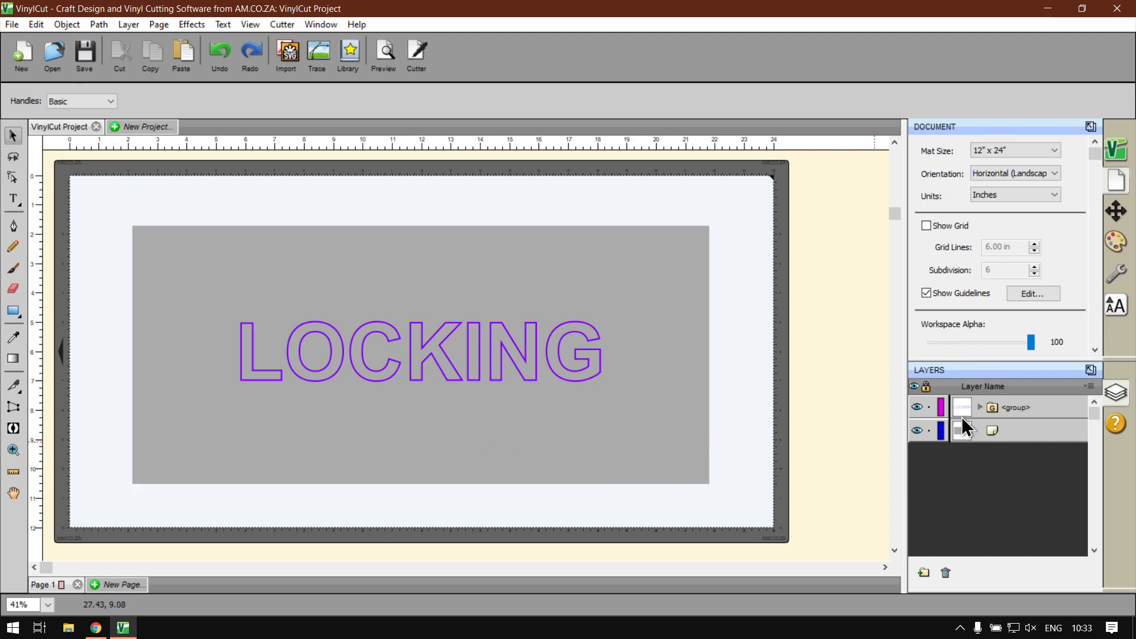
# Select the grey rectangle and lock its layer.
pyautogui.click(684, 451)
pyautogui.click(823, 448)
pyautogui.click(987, 432)
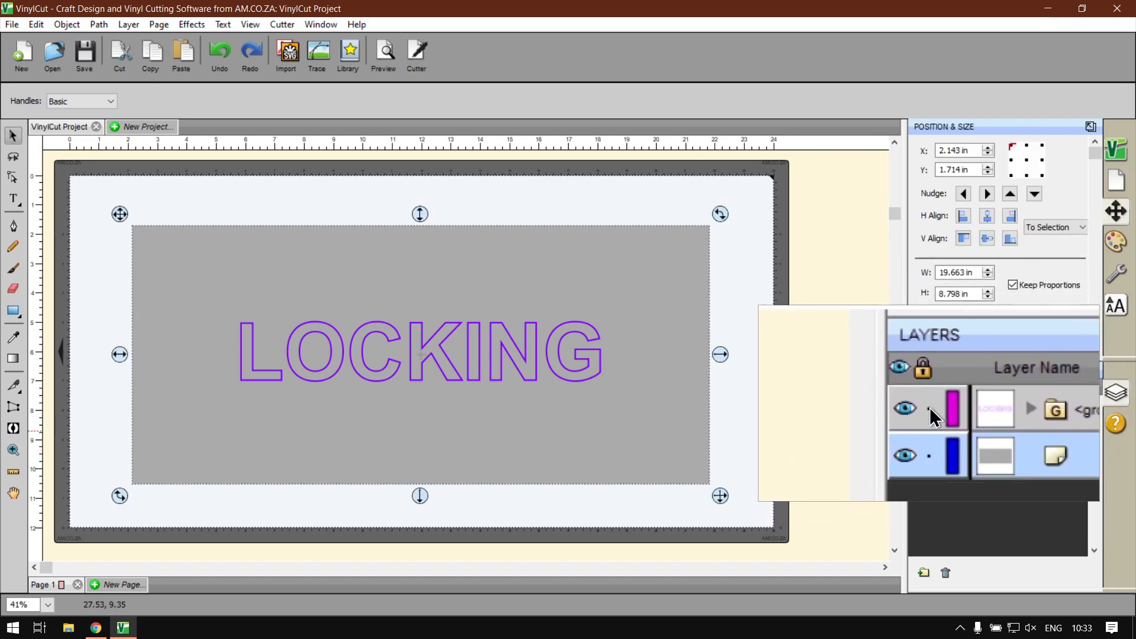
pyautogui.click(928, 432)
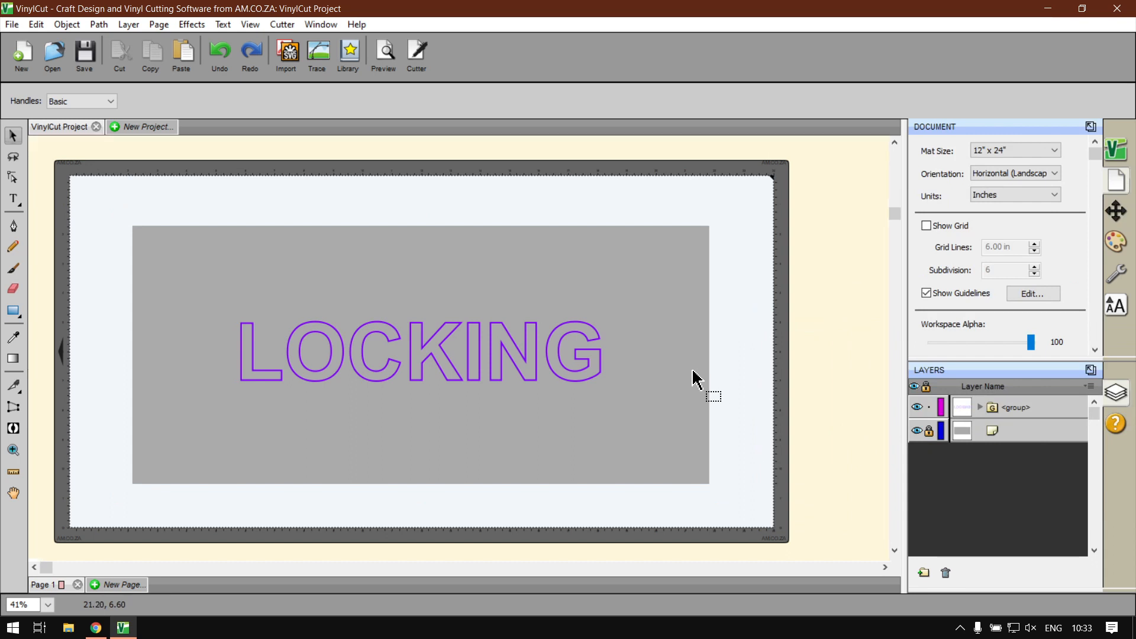
# Marquee-select across the locked rectangle, move the LOCKING group down to about Y 5.41 in, and undo the move.
pyautogui.moveTo(736, 501); pyautogui.dragTo(119, 195)
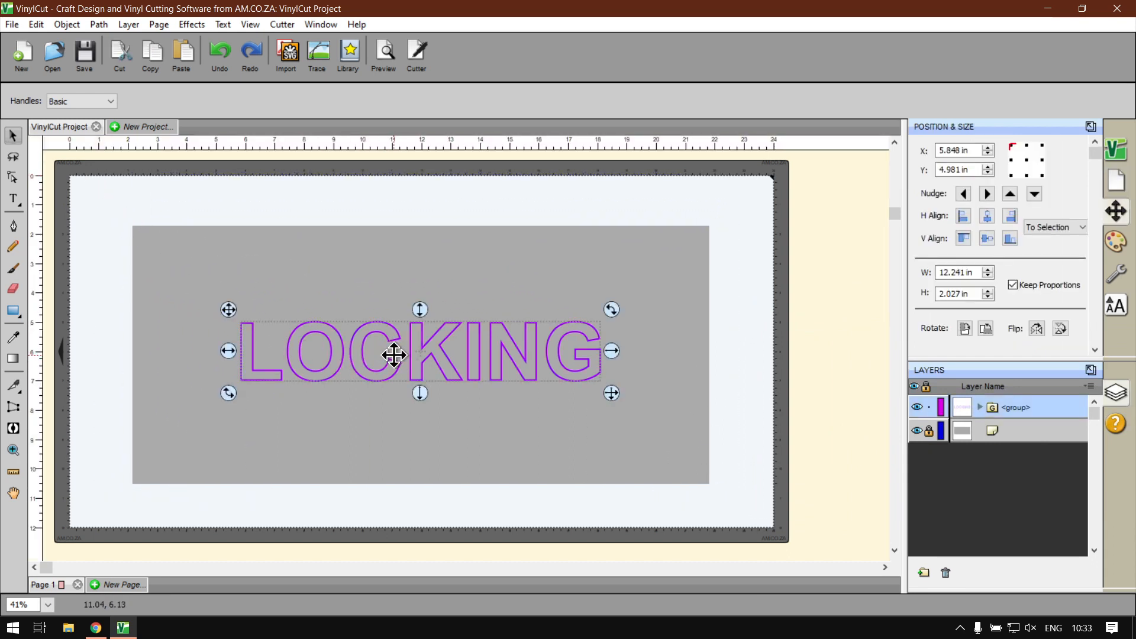
pyautogui.moveTo(396, 355); pyautogui.dragTo(399, 367)
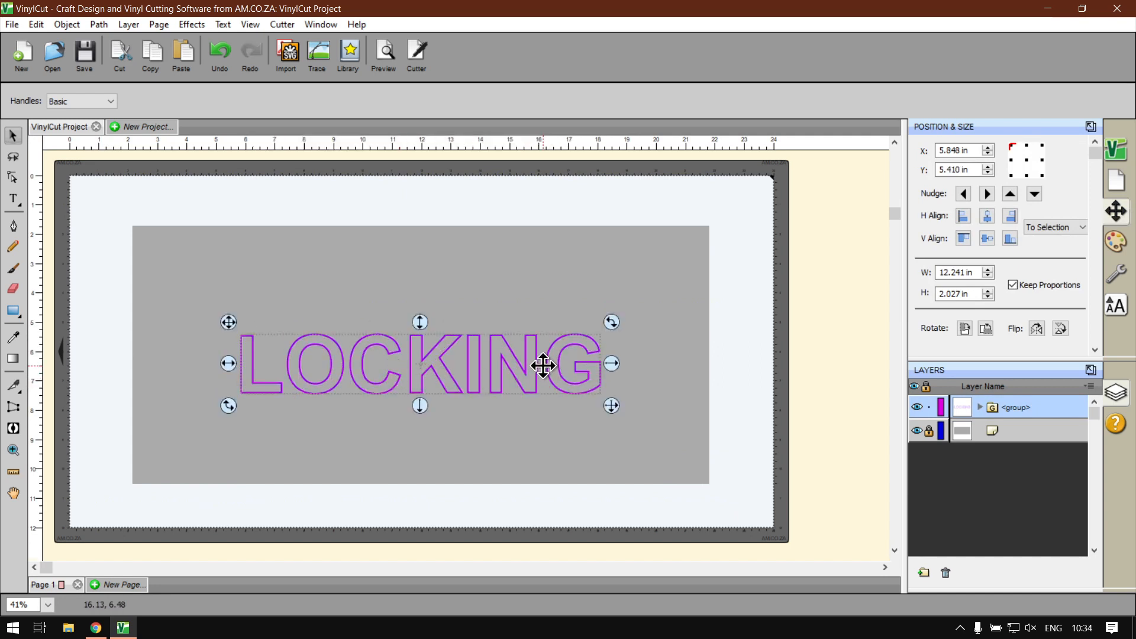
pyautogui.hotkey('ctrl', 'z')
# Try to move the locked grey rectangle, and unlock its layer and test that it can be selected.
pyautogui.click(724, 374)
pyautogui.moveTo(525, 432); pyautogui.dragTo(625, 479)
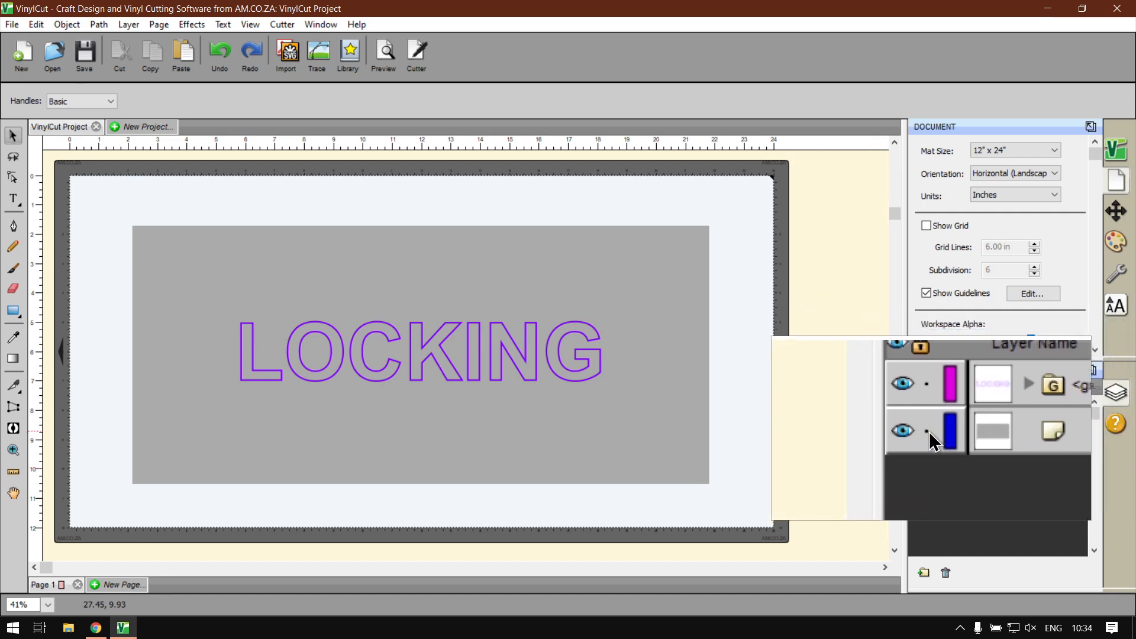
pyautogui.click(665, 413)
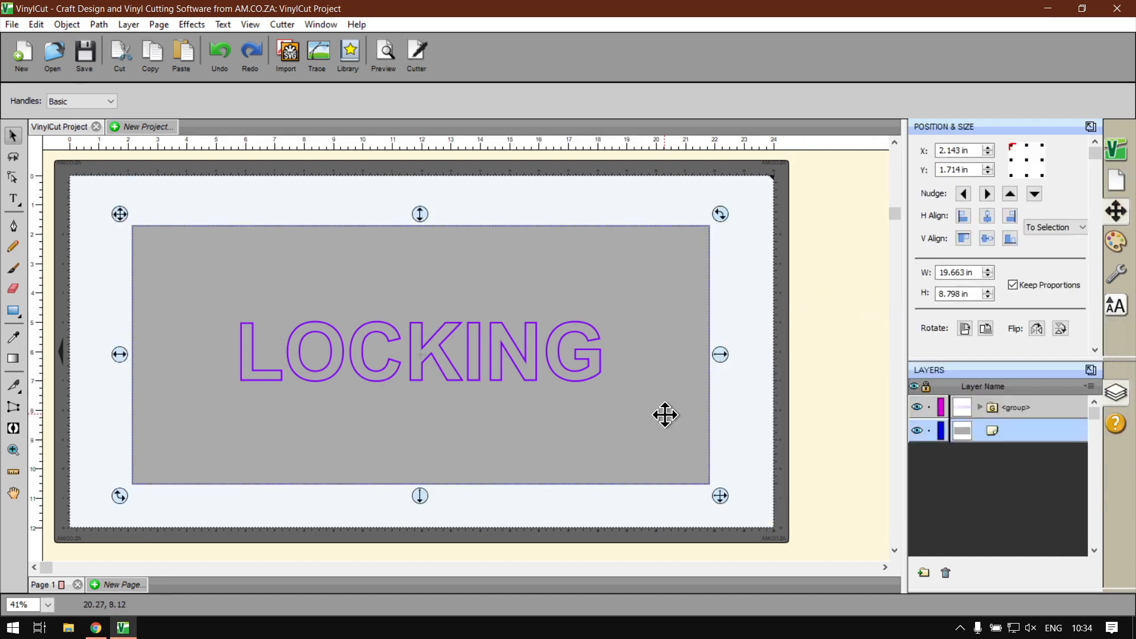
pyautogui.click(743, 403)
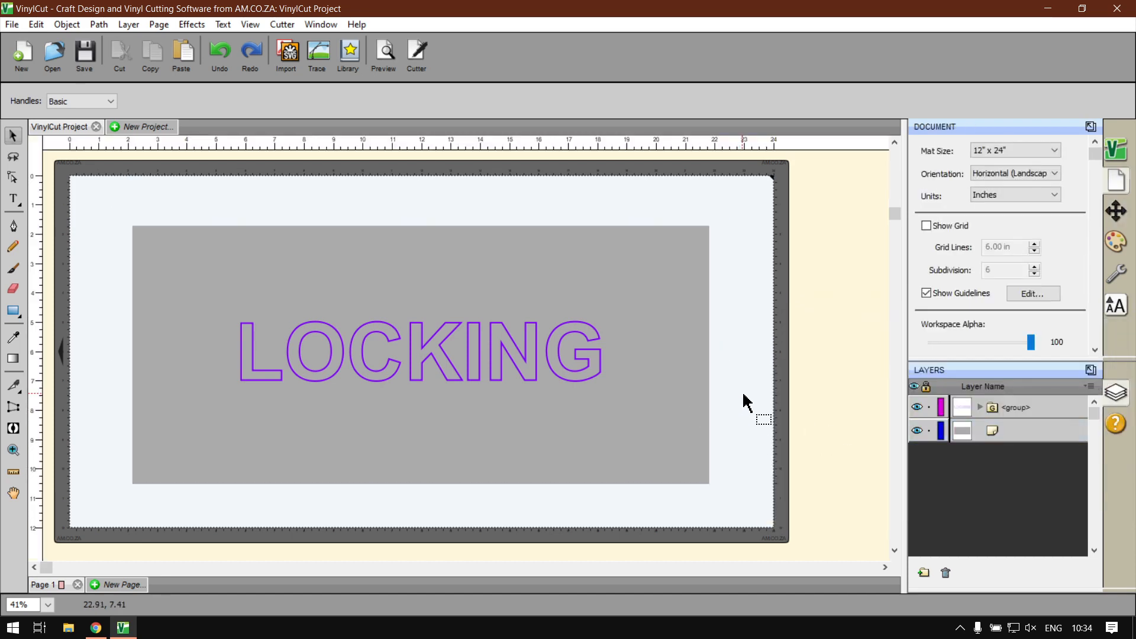
# Lock the grey rectangle with the object Lock command and release it with Unlock All.
pyautogui.click(591, 413)
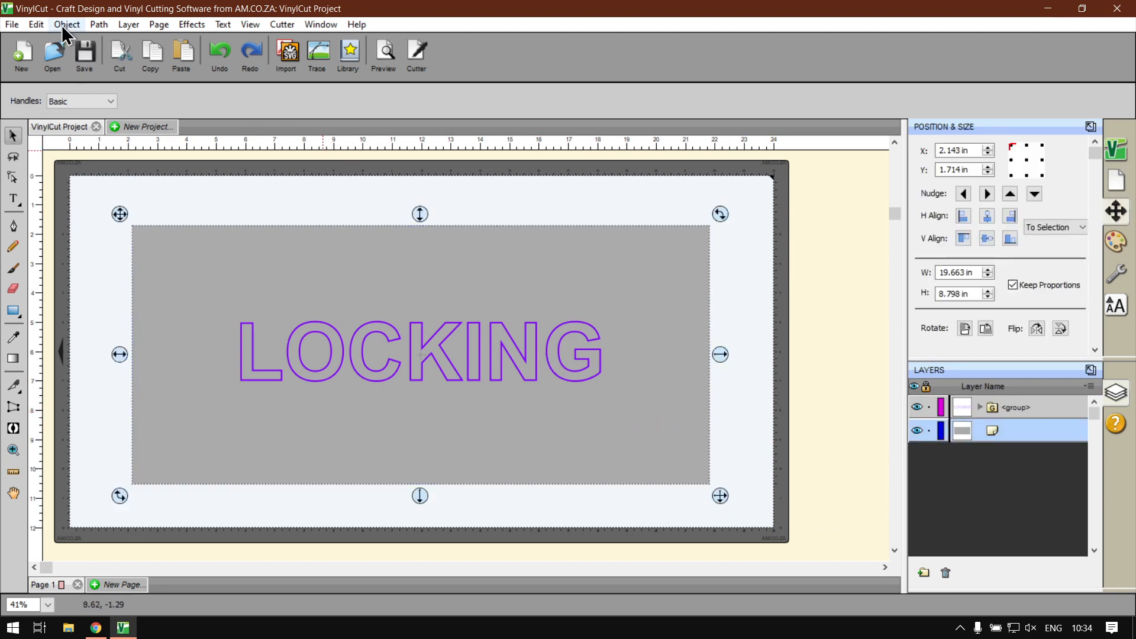
pyautogui.click(61, 25)
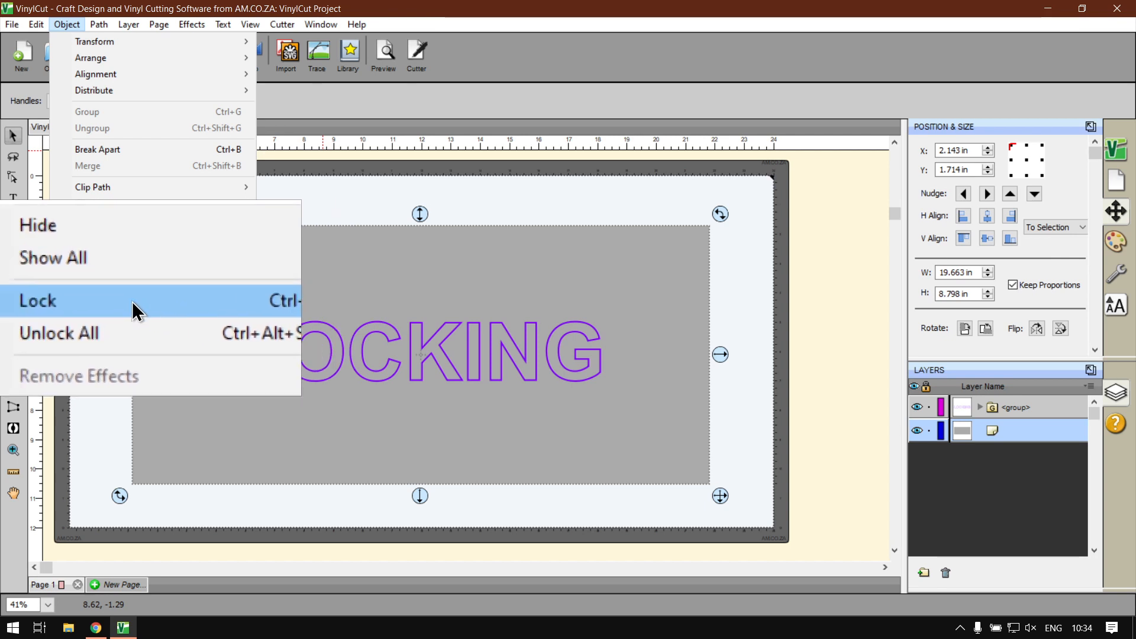
pyautogui.click(132, 246)
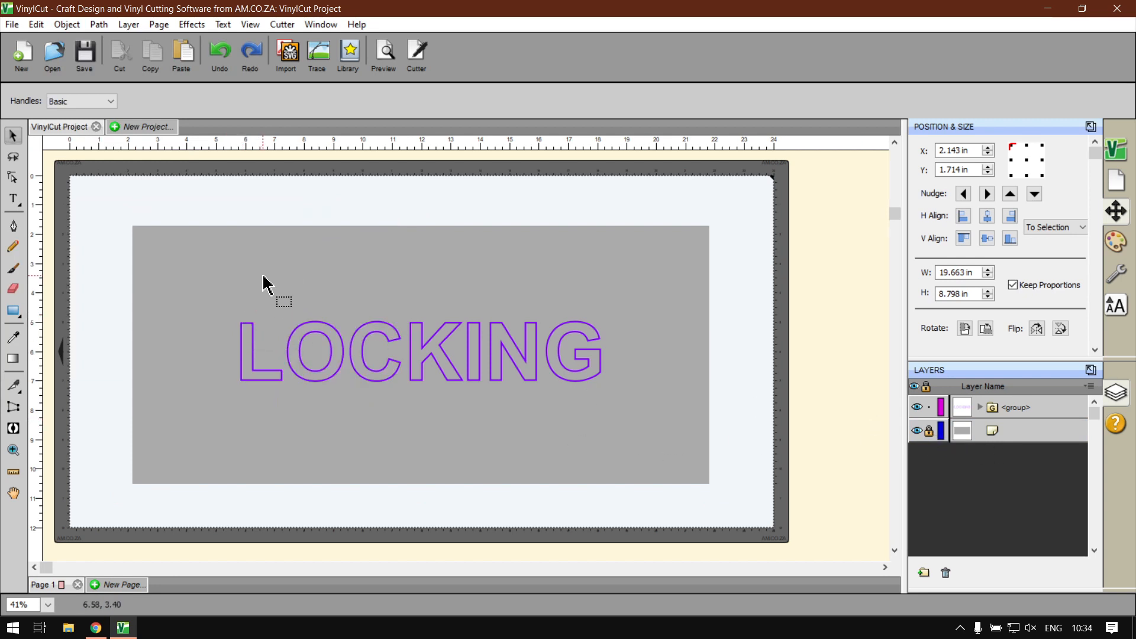
pyautogui.click(68, 26)
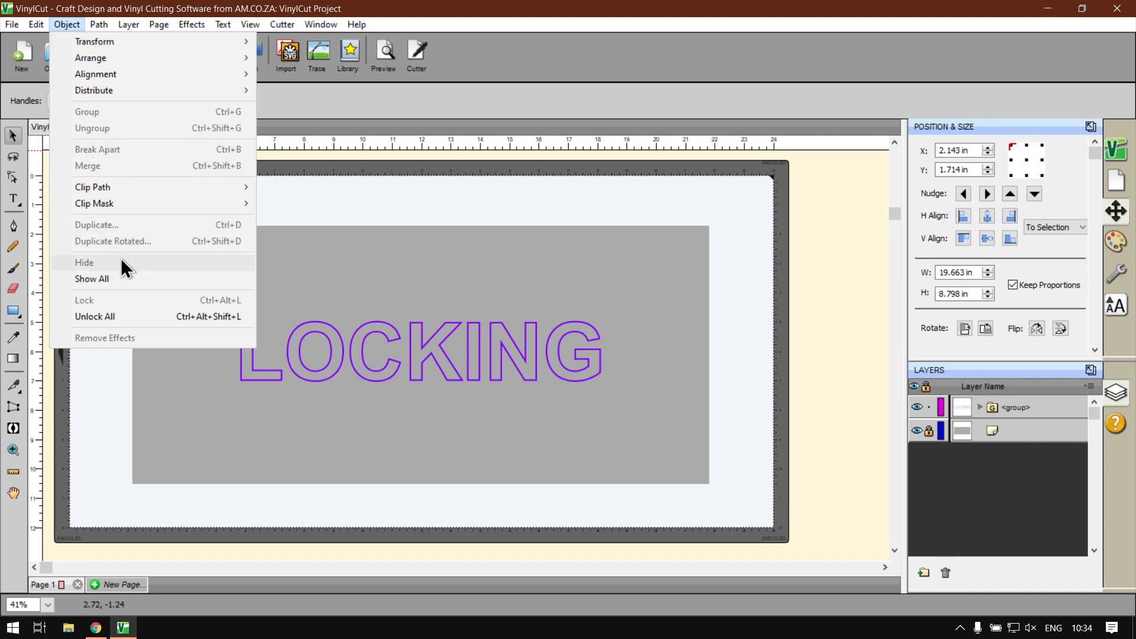
pyautogui.click(107, 318)
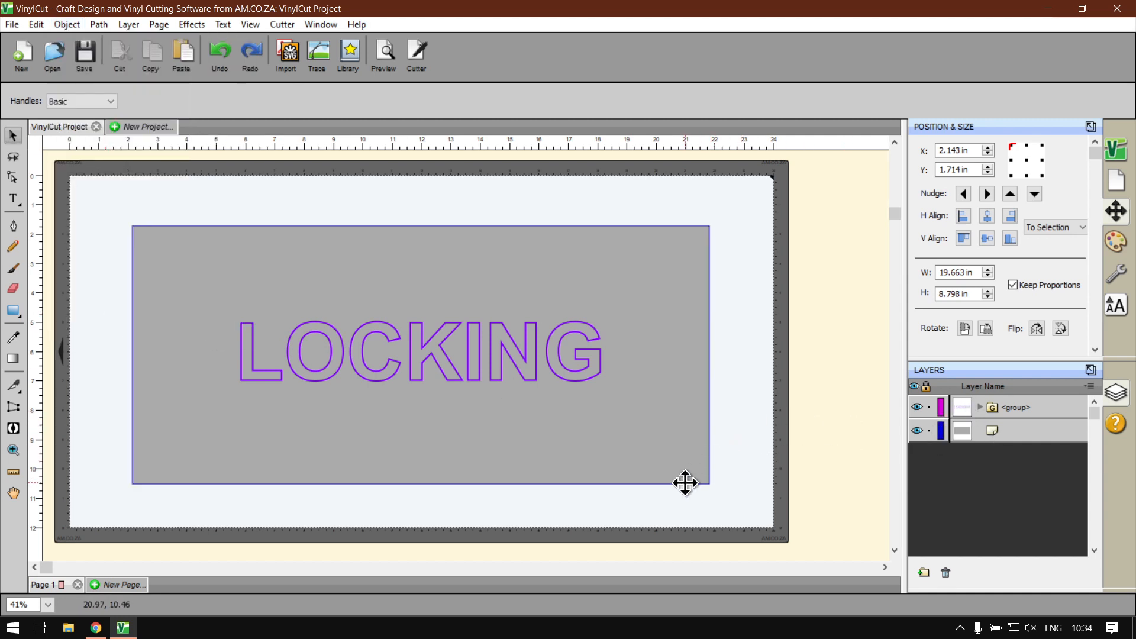
# Check the Lock and Unlock All commands offered in the grey rectangle's context options without applying either.
pyautogui.click(449, 266)
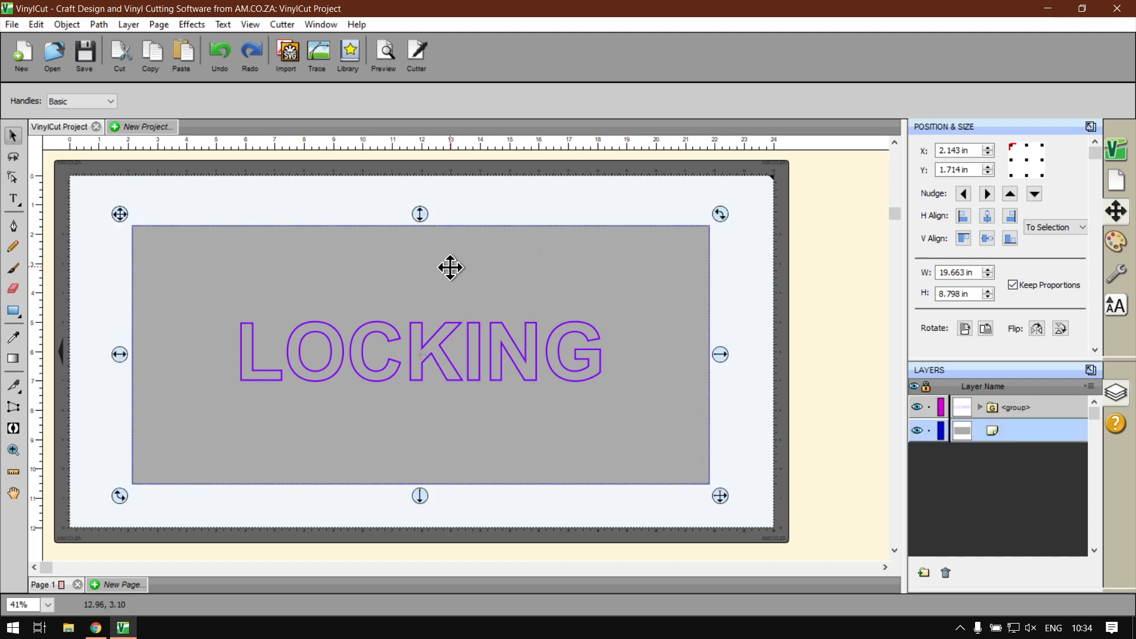
pyautogui.rightClick(449, 265)
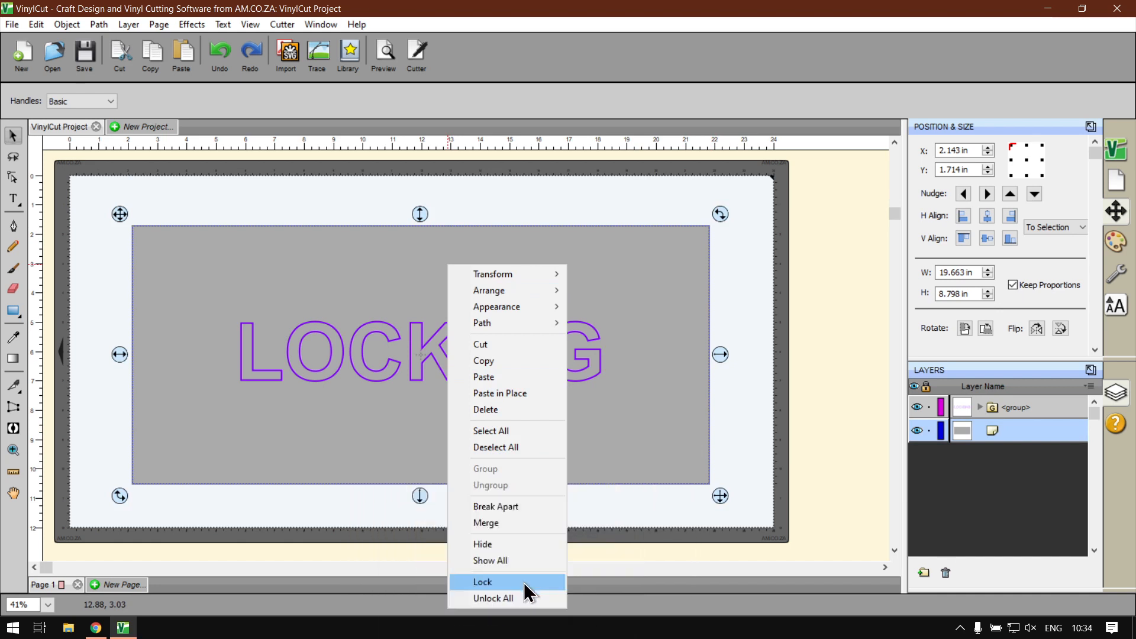
pyautogui.click(645, 509)
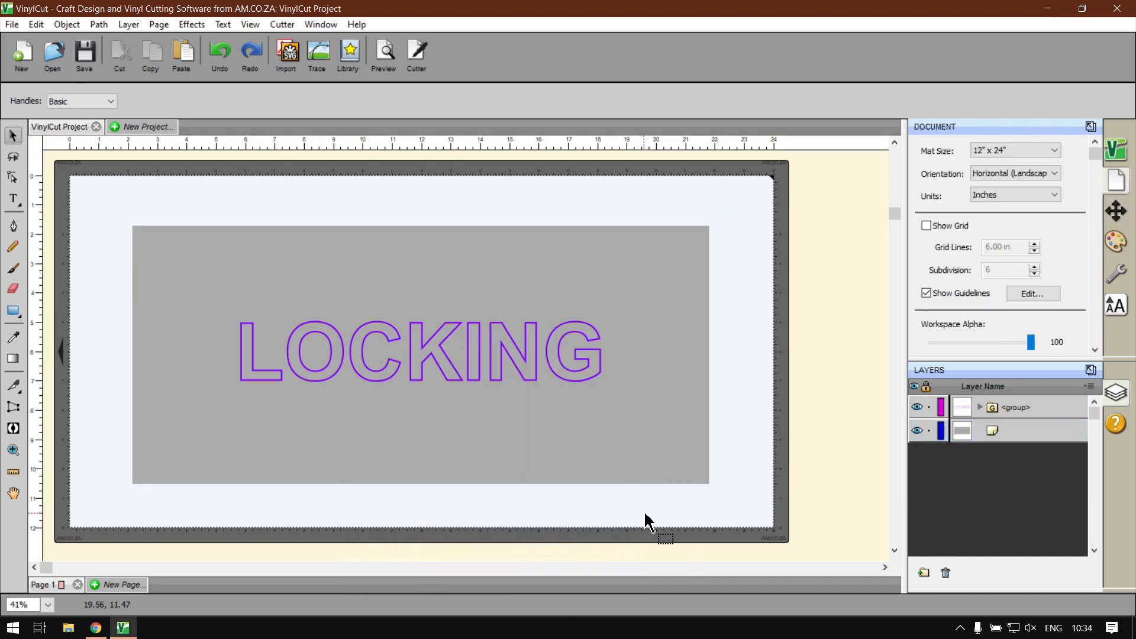
# Lock the selected grey rectangle with the Lock command, and unlock it and test selecting it again.
pyautogui.click(633, 371)
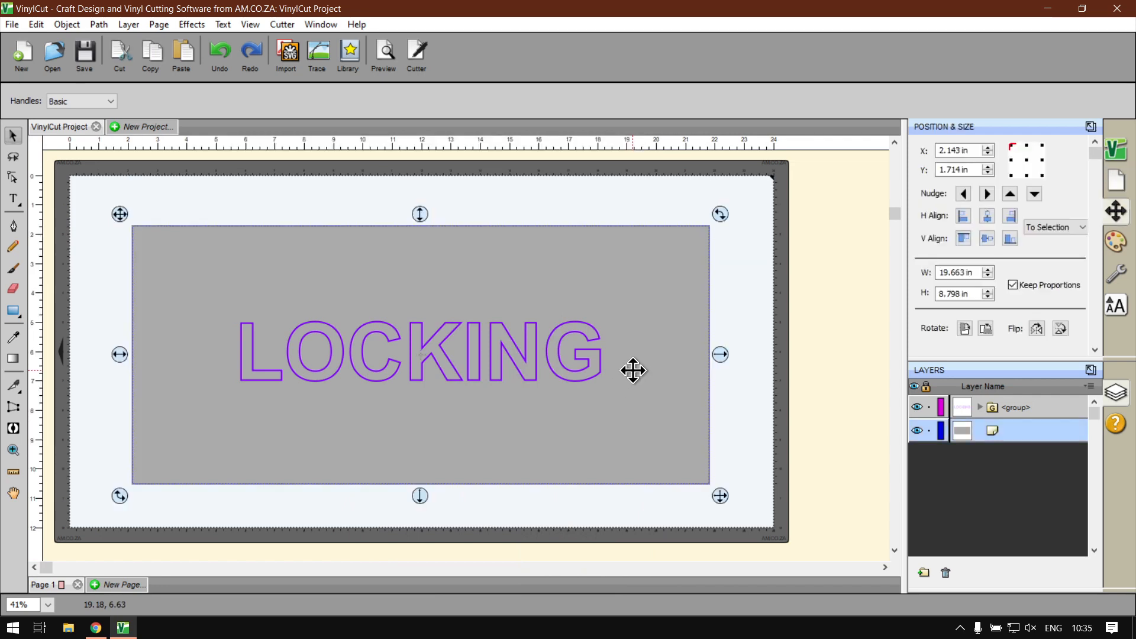
pyautogui.hotkey('ctrl', 'l')
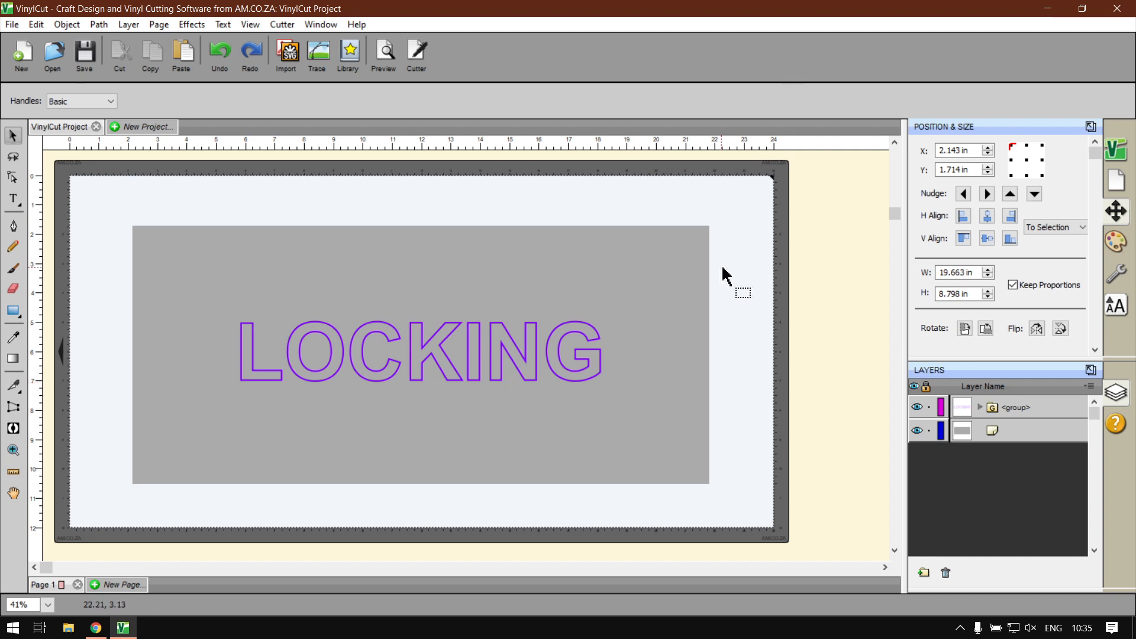
pyautogui.click(675, 422)
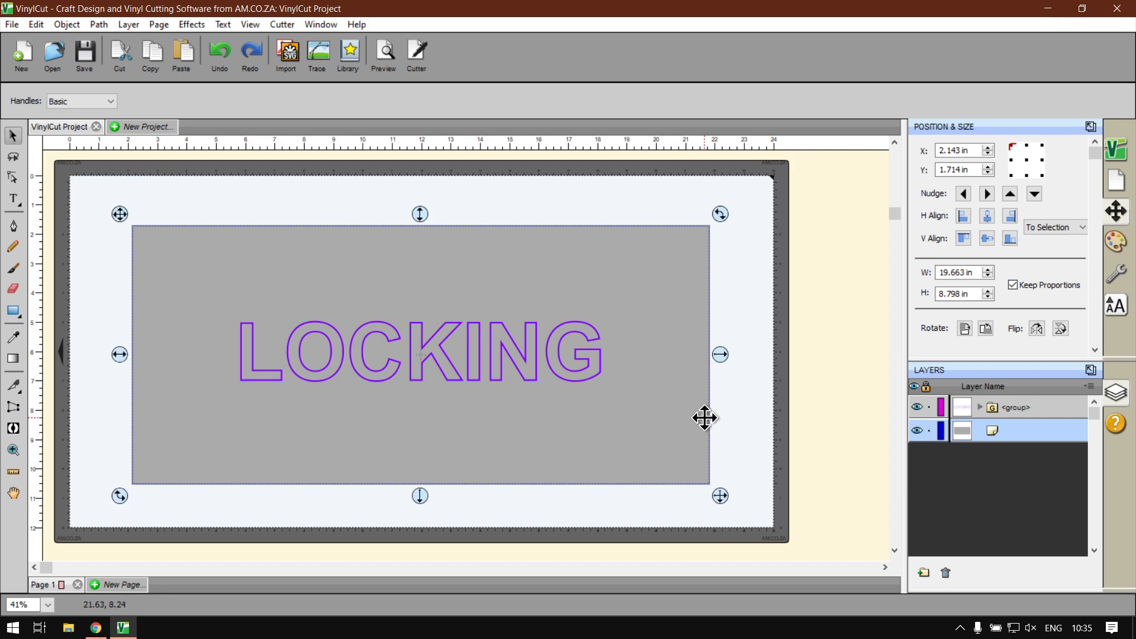
pyautogui.click(756, 454)
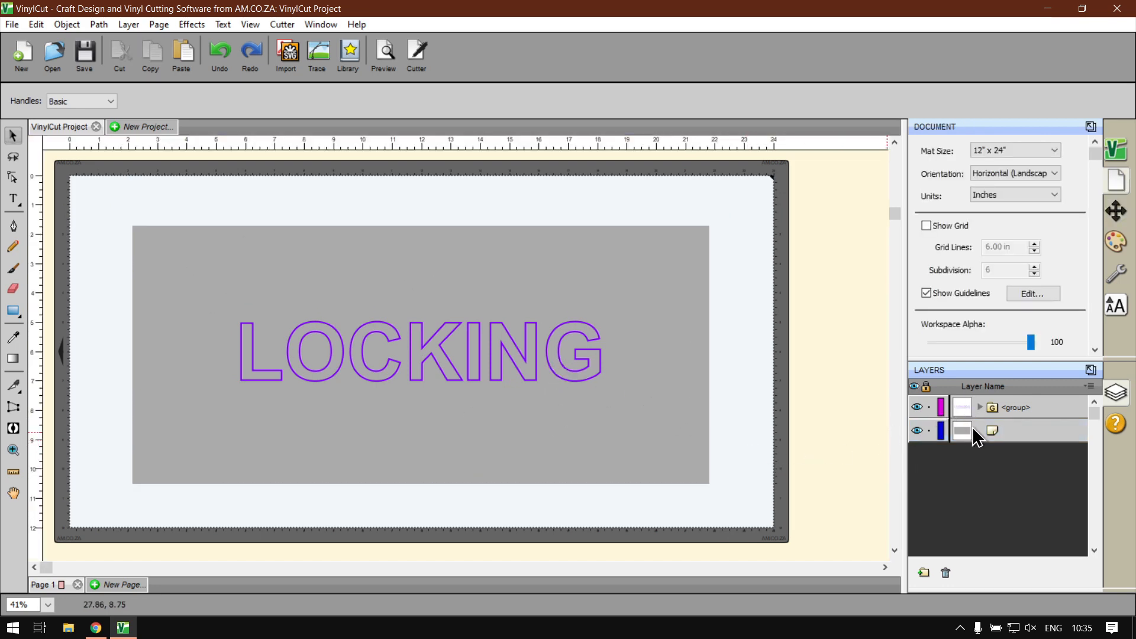
# Lock the G letter's layer inside the expanded LOCKING group, and lock and unlock the whole group.
pyautogui.click(980, 407)
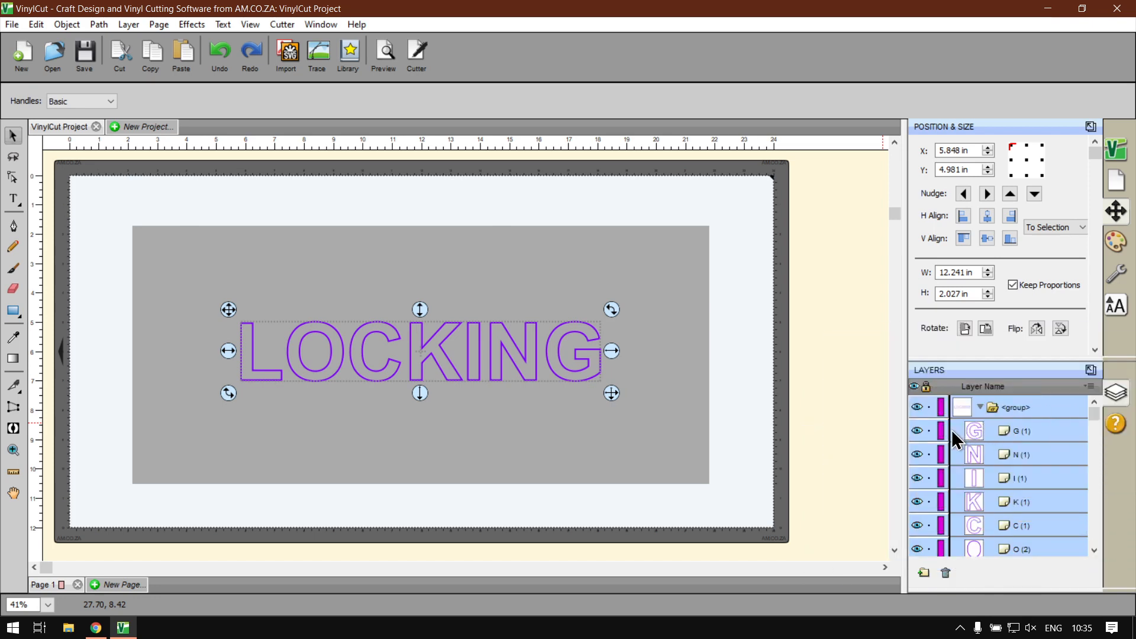
pyautogui.click(928, 430)
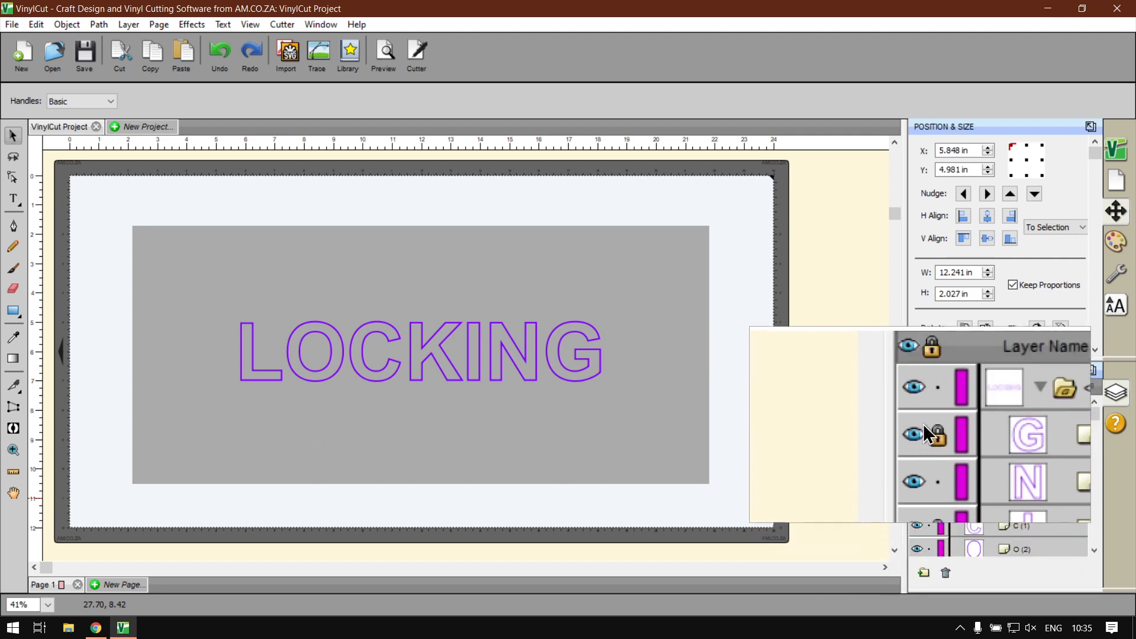
pyautogui.click(929, 407)
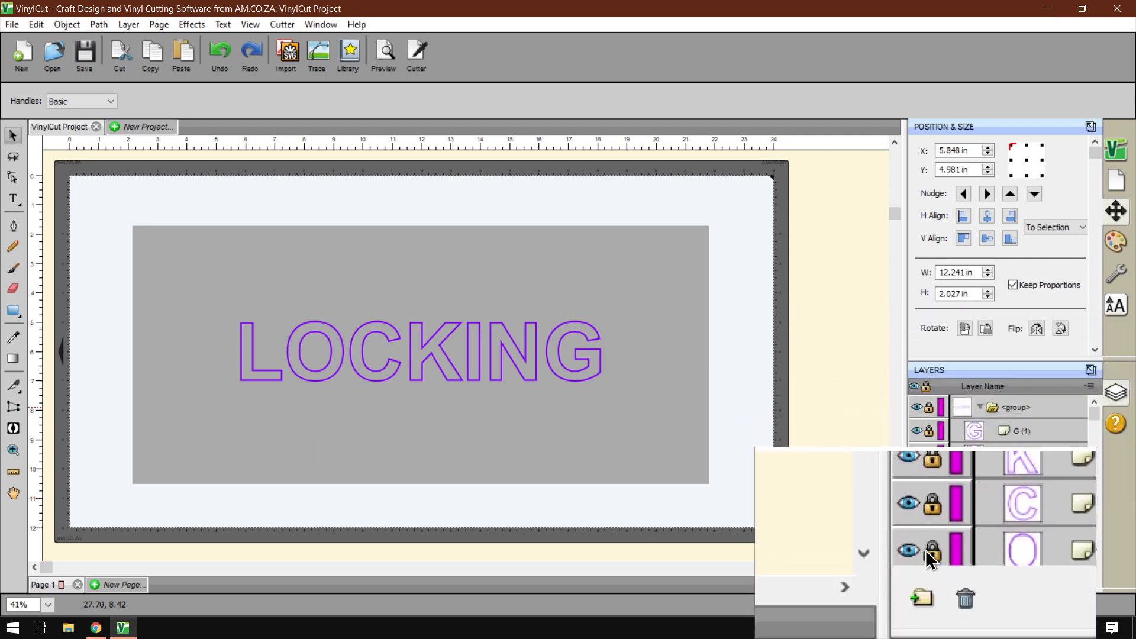
pyautogui.click(931, 410)
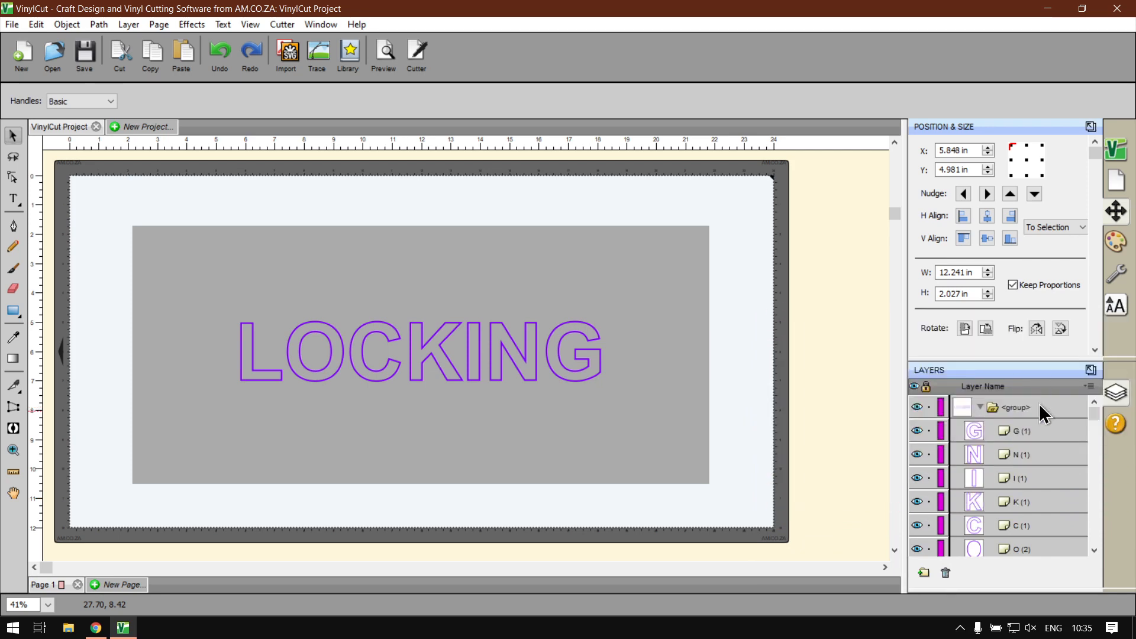
# Lock every layer in the design with Lock All Layers, and release them with Unlock All Layers.
pyautogui.click(1087, 388)
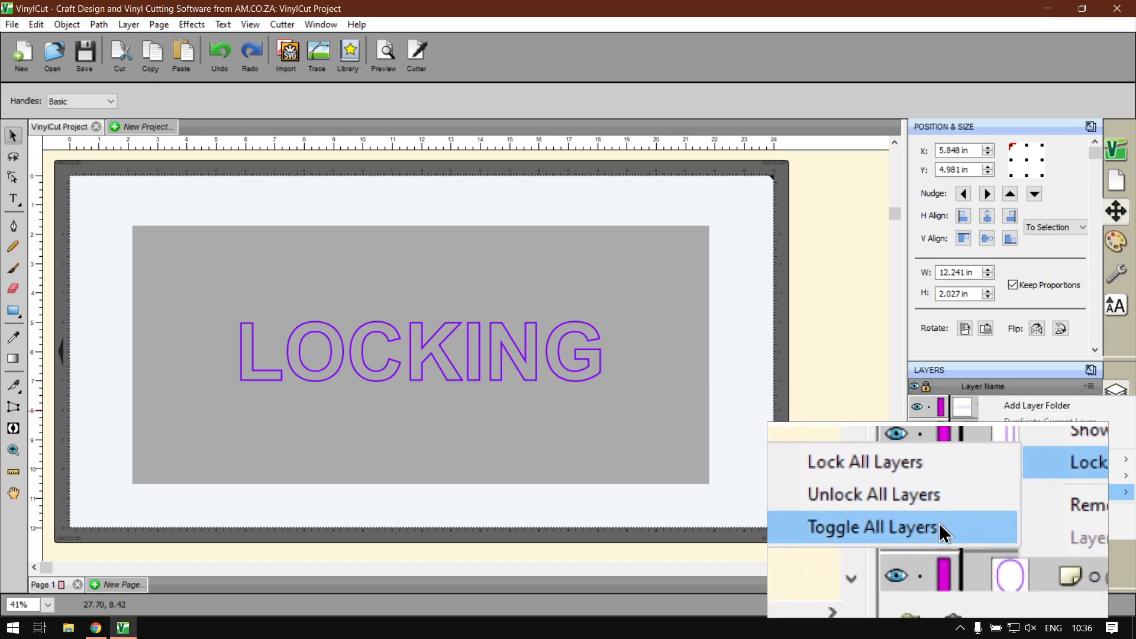
pyautogui.click(938, 497)
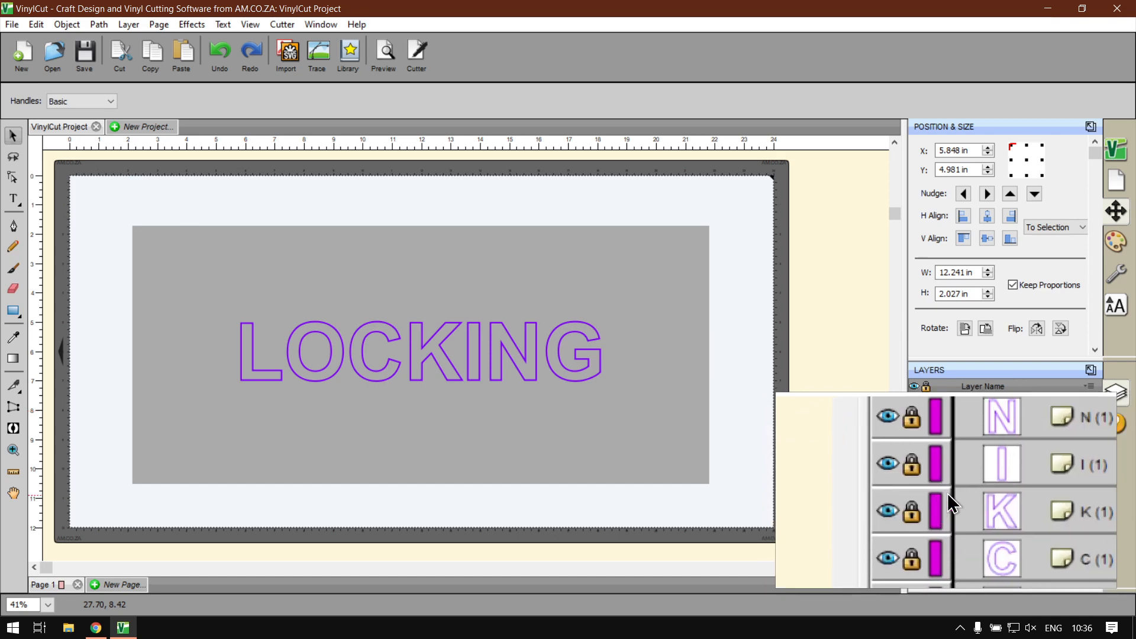
pyautogui.moveTo(1093, 416)
pyautogui.mouseDown()
pyautogui.moveTo(1083, 565)
pyautogui.moveTo(1105, 426)
pyautogui.mouseUp()
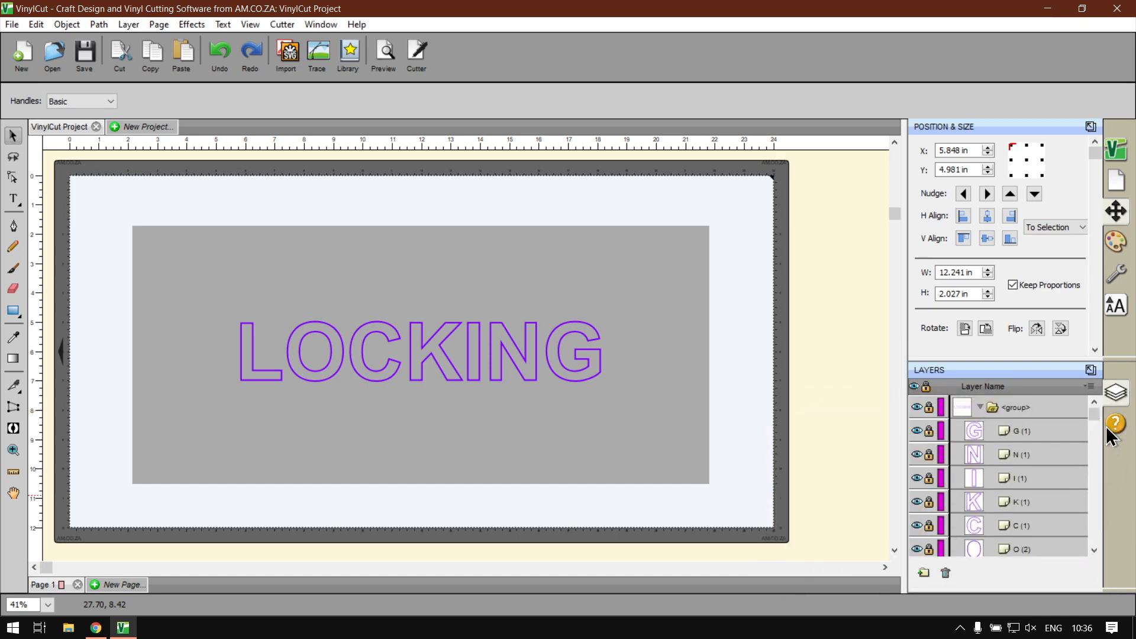
pyautogui.click(1090, 387)
pyautogui.moveTo(1023, 491)
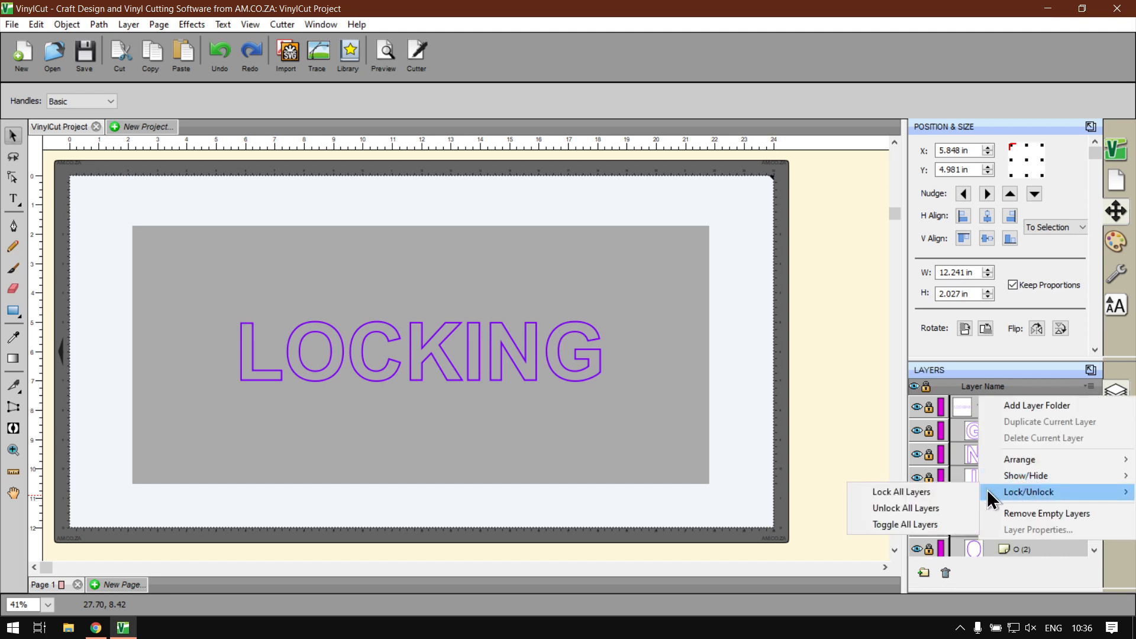
pyautogui.click(927, 512)
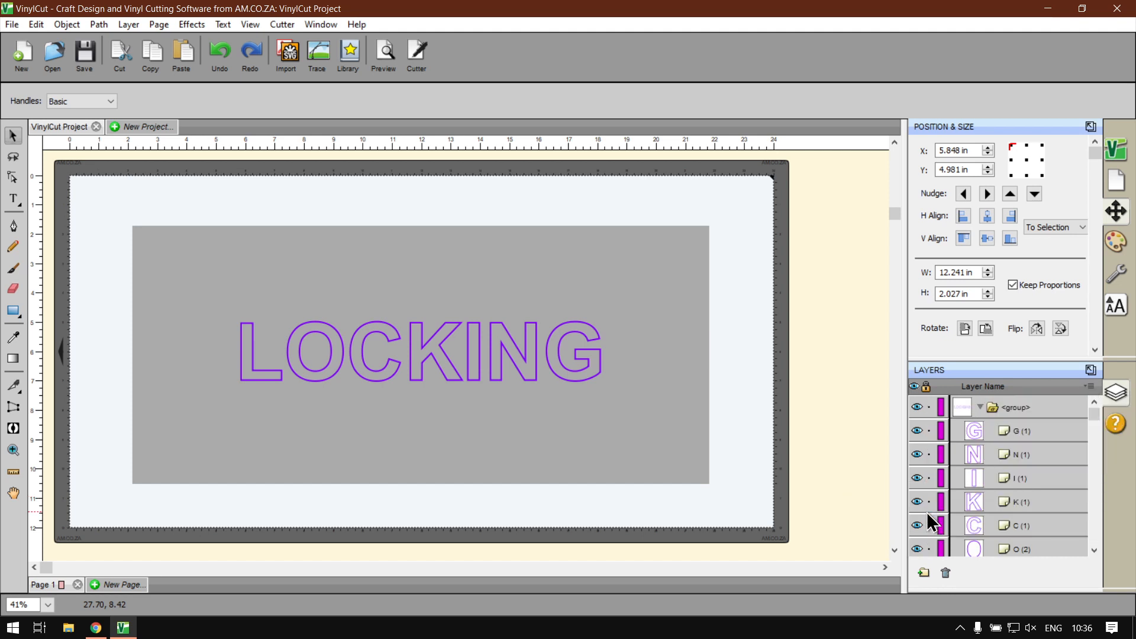
# Collapse the LOCKING group, lock only its layer, and swap the lock states with Toggle All Layers.
pyautogui.click(978, 407)
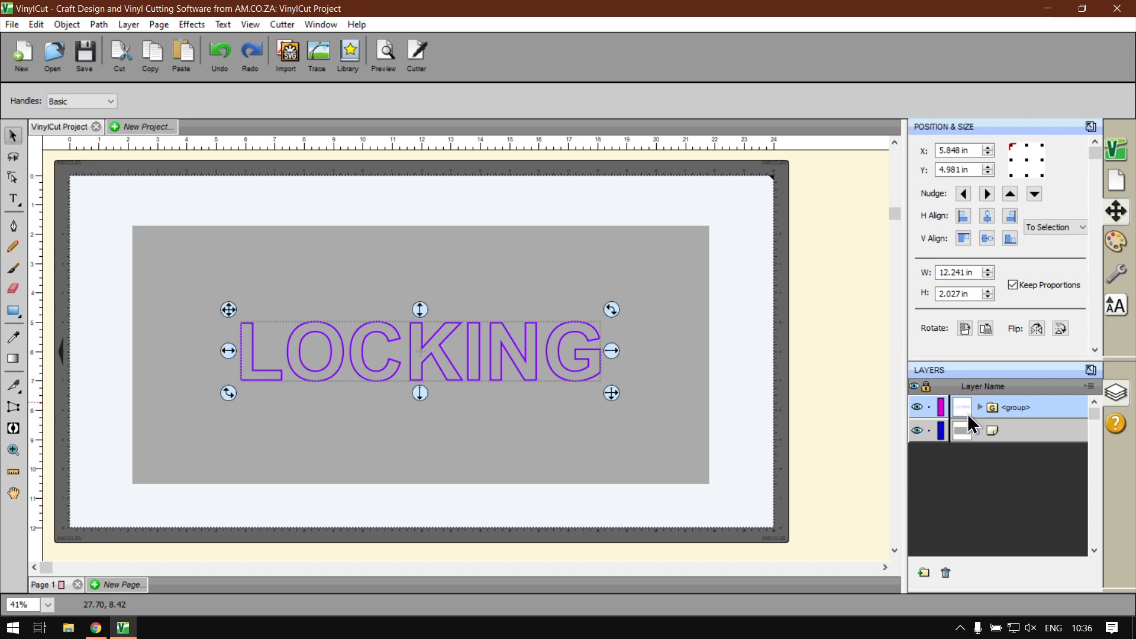
pyautogui.click(930, 408)
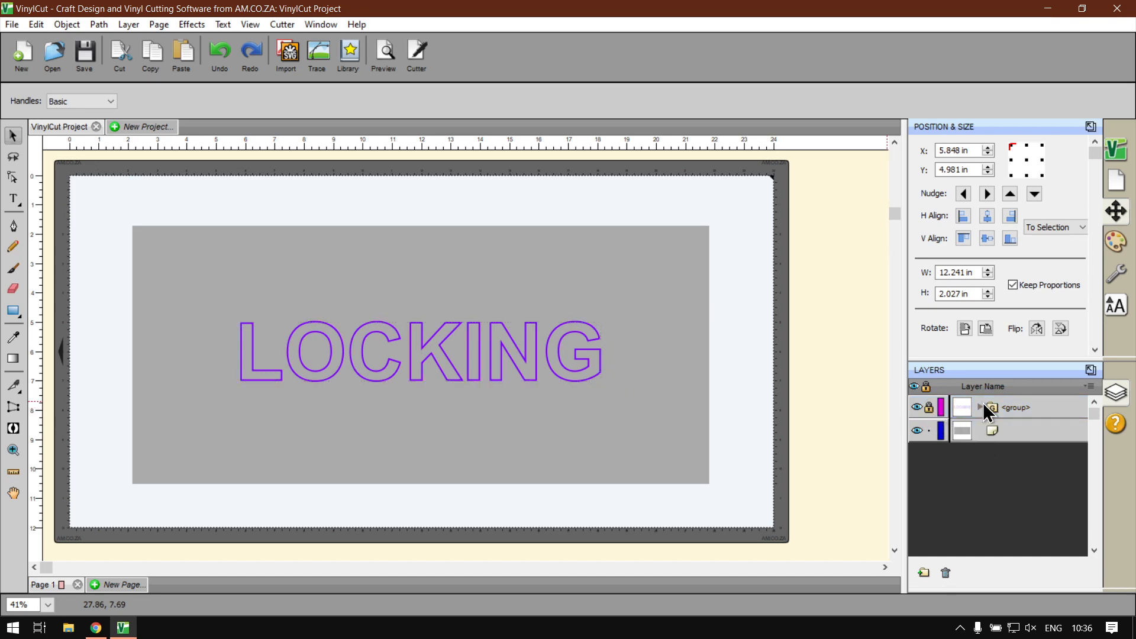
pyautogui.click(1080, 388)
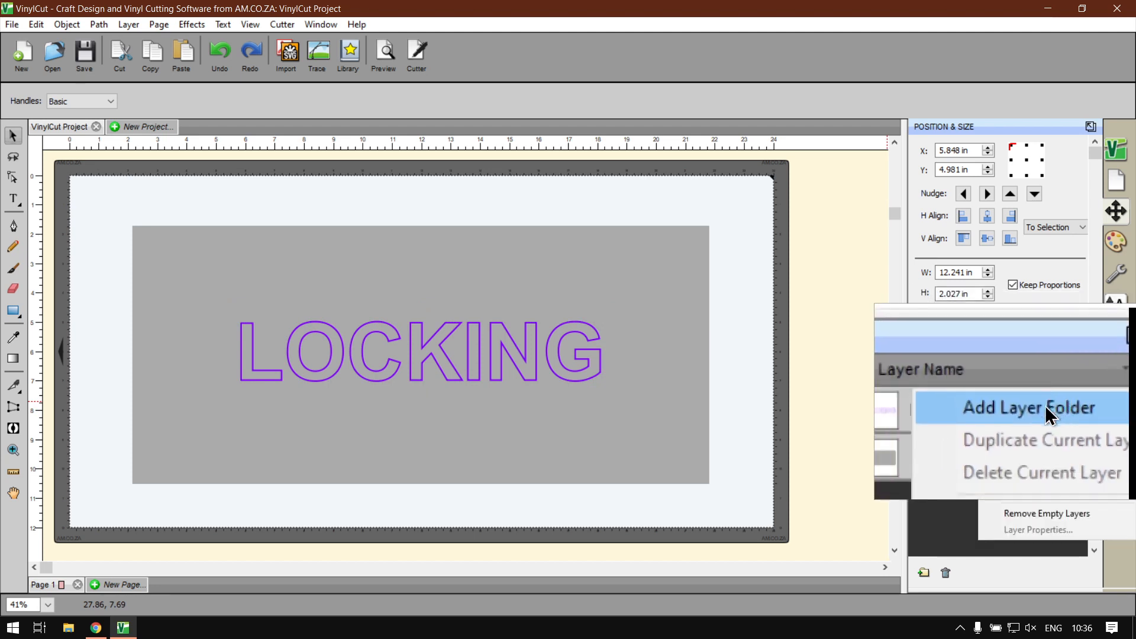
pyautogui.moveTo(1029, 494)
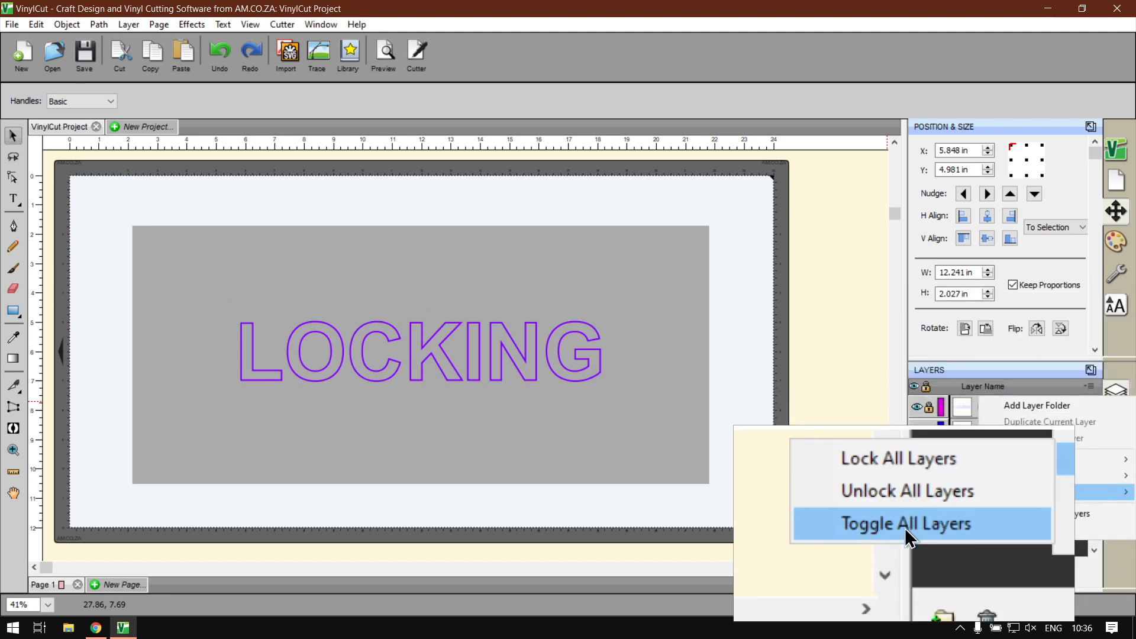
pyautogui.click(904, 528)
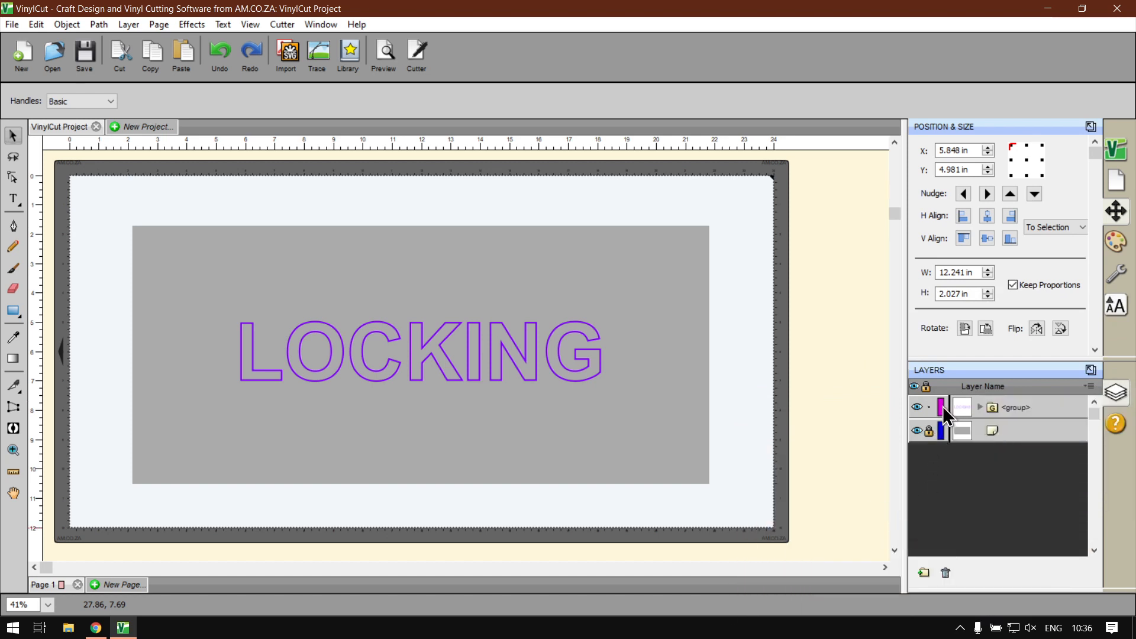
# Check the letter layers inside the LOCKING group, and try the individual locks of the rectangle and group layers.
pyautogui.click(979, 408)
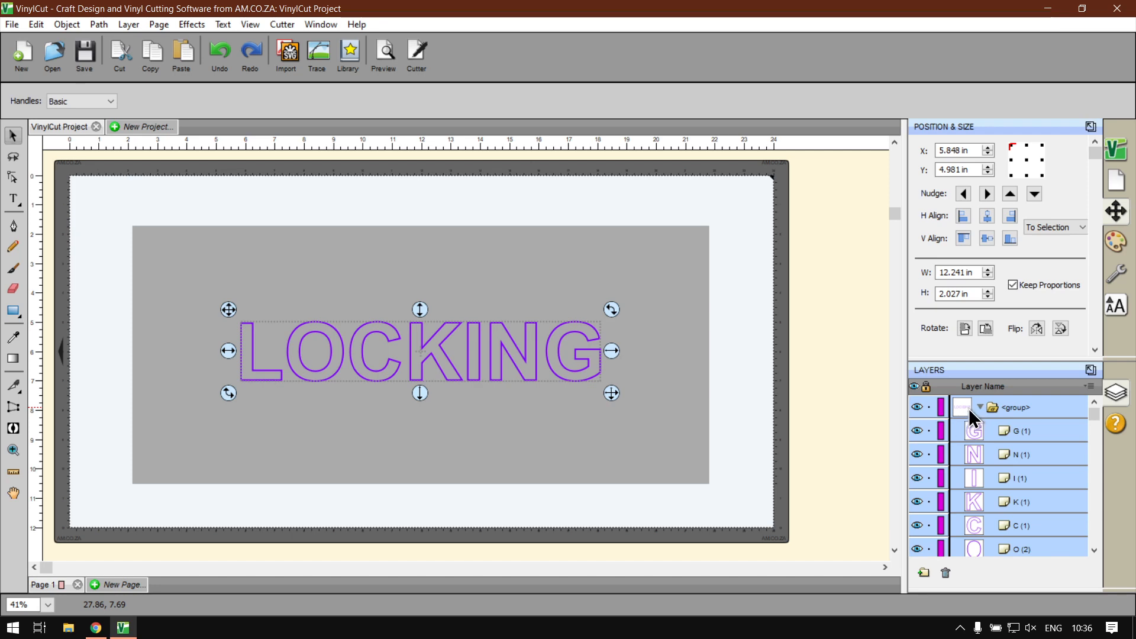
pyautogui.click(977, 407)
pyautogui.click(929, 430)
pyautogui.click(929, 409)
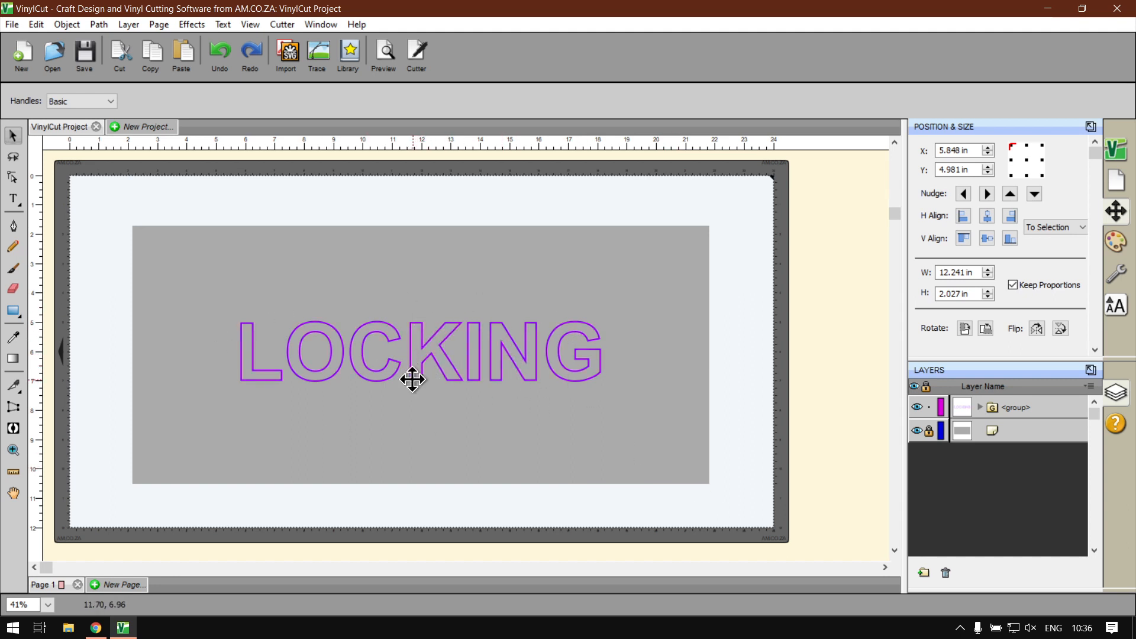
# Switch to Chrome and view the softwaretraining.co.za page with the software training videos.
pyautogui.click(96, 627)
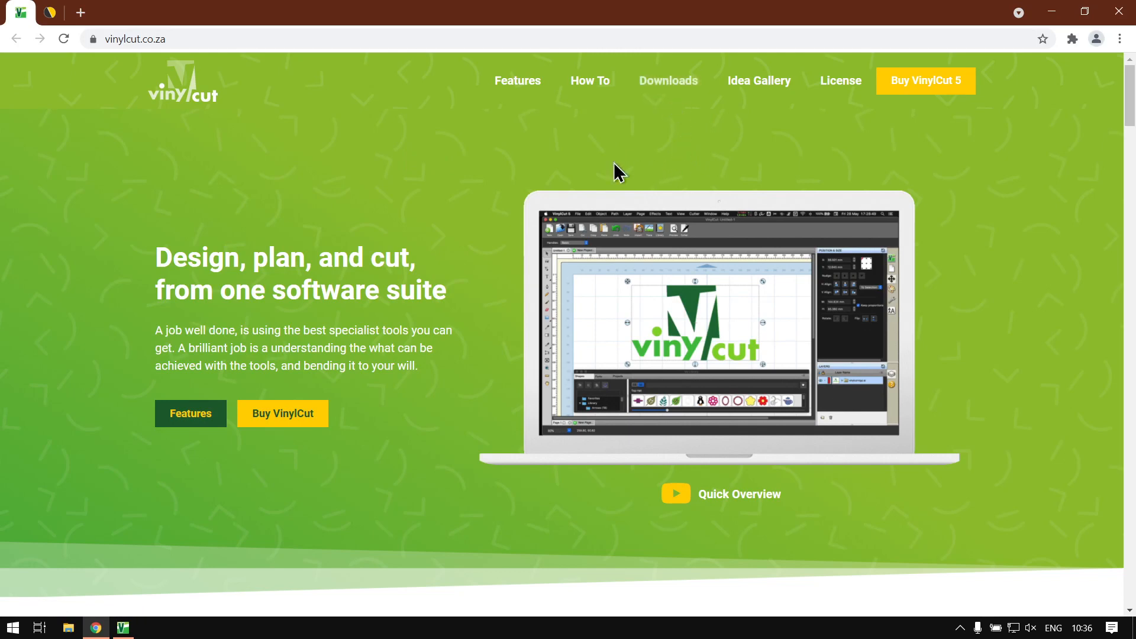
pyautogui.click(49, 13)
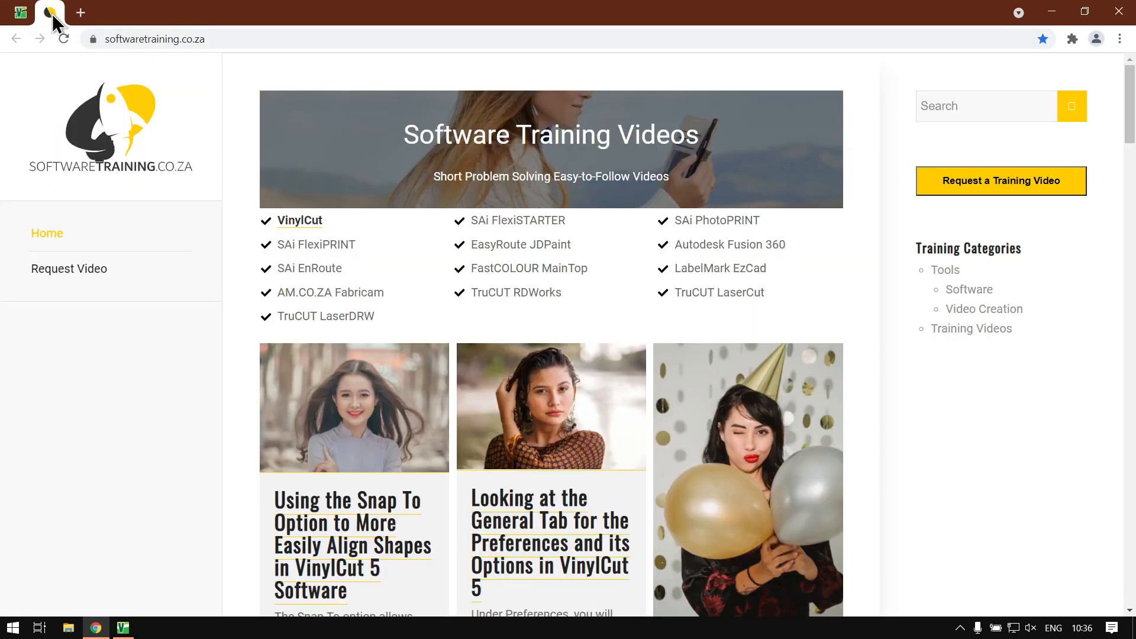